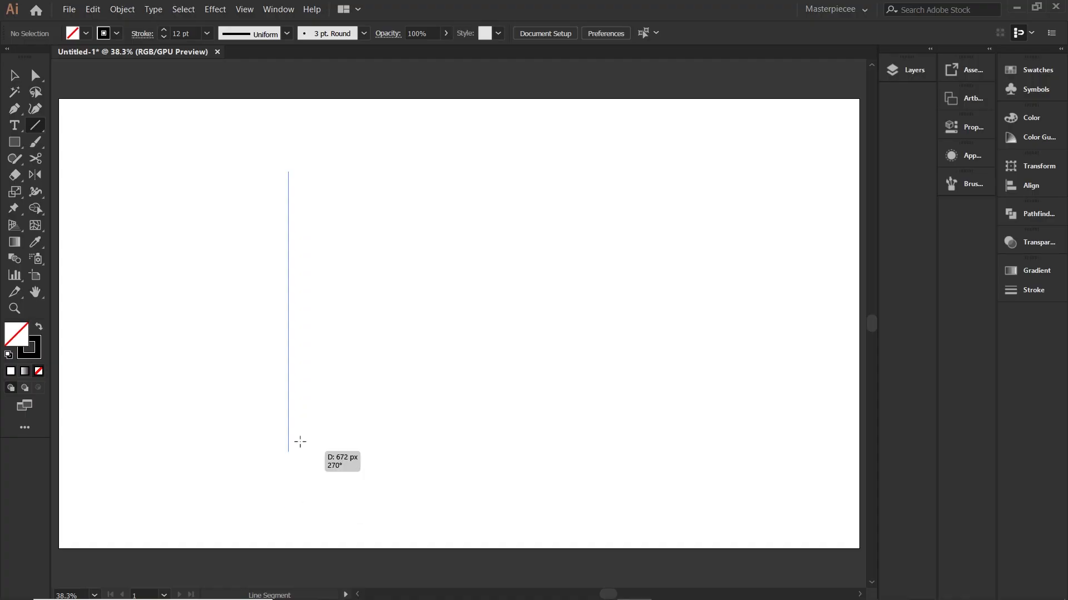
Draw a vertical line about 708 px long with a 12 pt stroke and place a copy closely to its right
{"action": "left_click_drag", "start_coordinate": [298, 440], "coordinate": [303, 466]}
{"action": "key", "text": "v"}
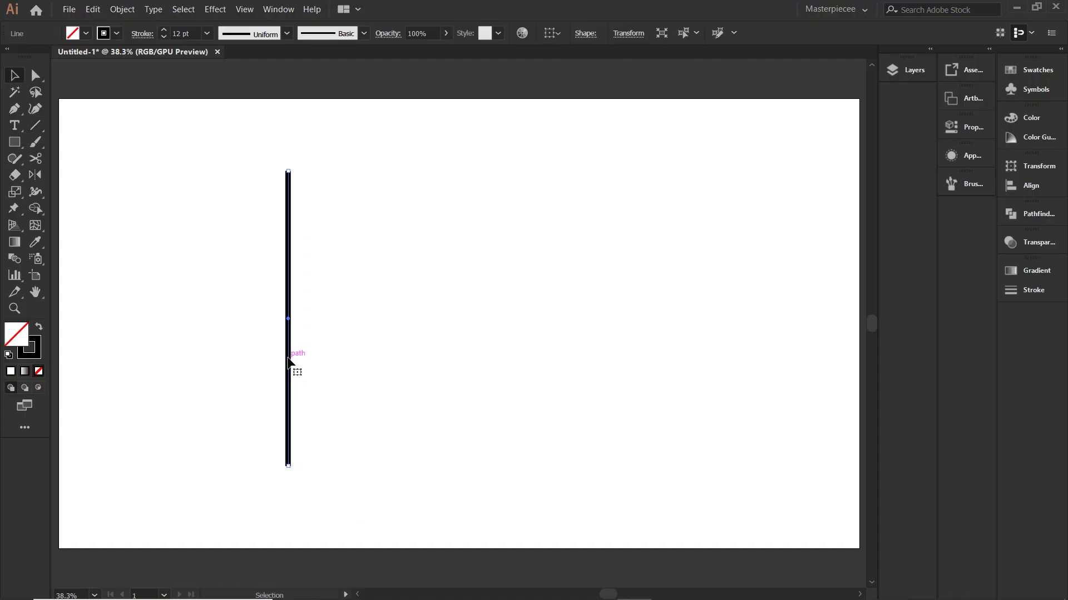
{"action": "left_click_drag", "start_coordinate": [289, 356], "coordinate": [304, 358]}
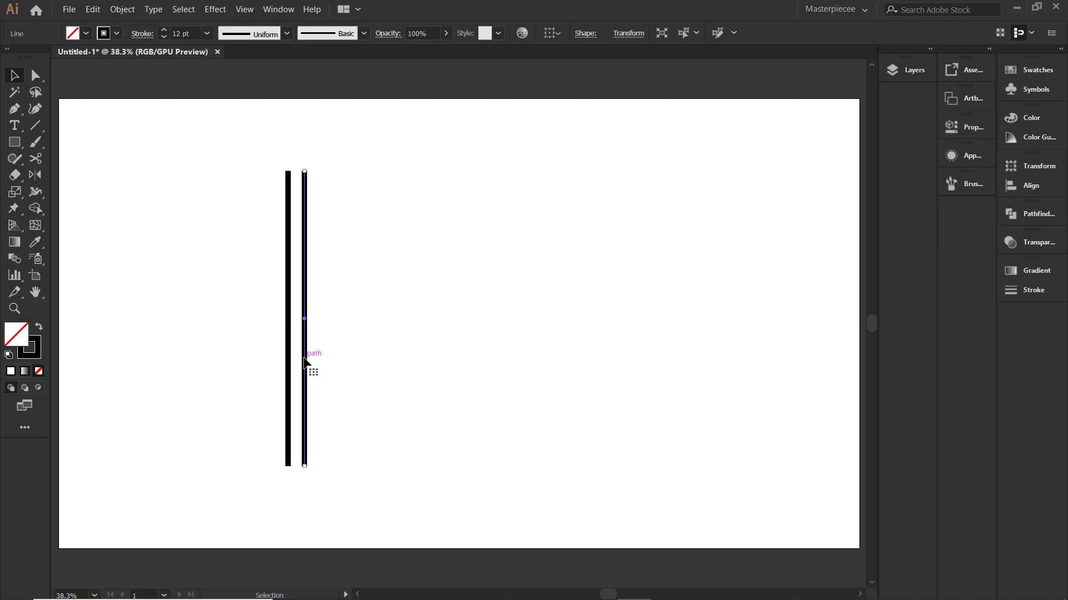
{"action": "key", "text": "Left"}
{"action": "key", "text": "Left"}
{"action": "key", "text": "Left"}
{"action": "key", "text": "Left"}
{"action": "key", "text": "Left"}
{"action": "key", "text": "Left"}
{"action": "key", "text": "Left"}
{"action": "key", "text": "Left"}
{"action": "key", "text": "Left"}
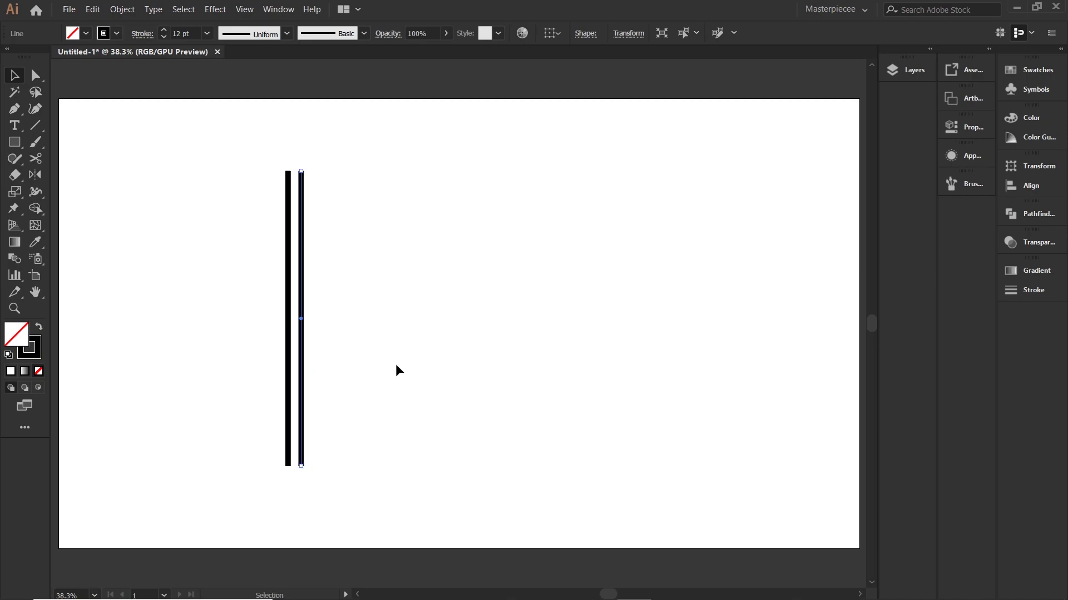
{"action": "key", "text": "a"}
{"action": "key", "text": "v"}
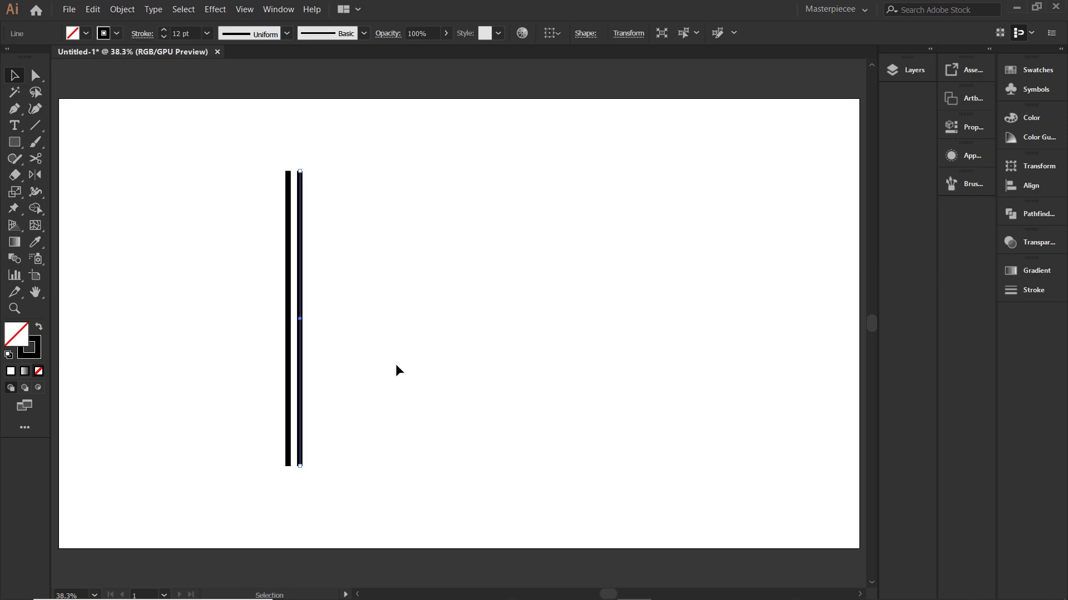
Duplicate the second line to the right and repeat the duplication to make four evenly spaced vertical lines
{"action": "left_click_drag", "start_coordinate": [299, 371], "coordinate": [312, 369]}
{"action": "key", "text": "ctrl+d"}
{"action": "left_click", "coordinate": [413, 180]}
{"action": "left_click_drag", "start_coordinate": [412, 174], "coordinate": [110, 320]}
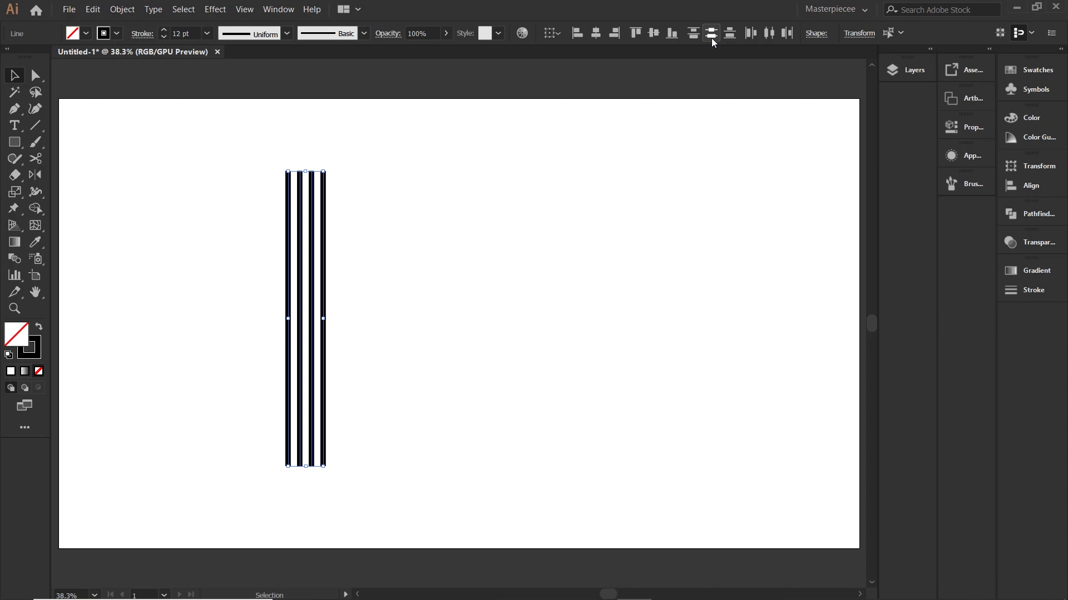
{"action": "left_click", "coordinate": [377, 338]}
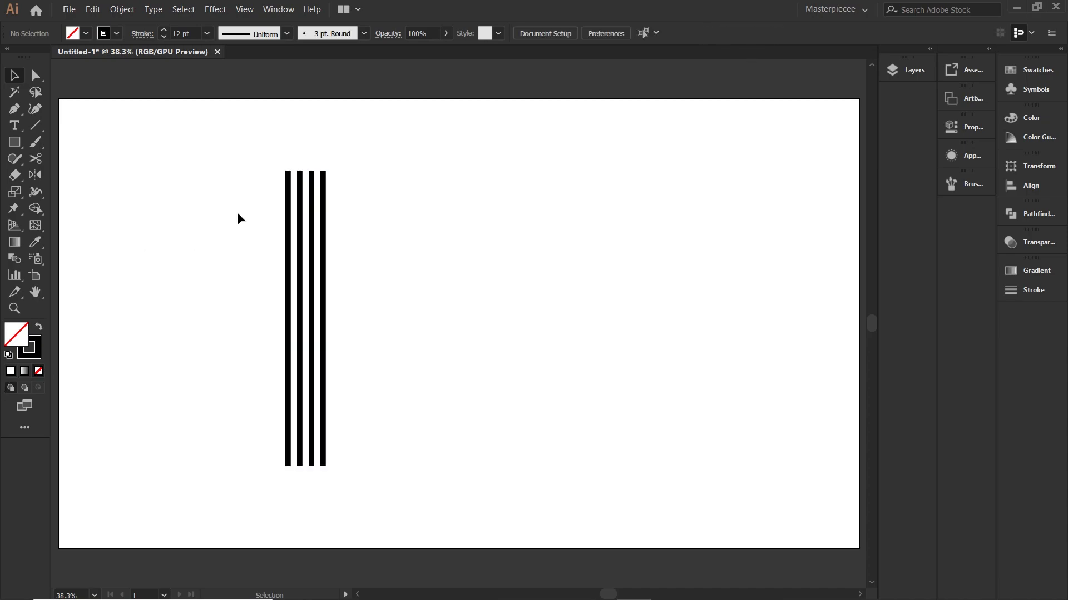
Set the stroke colour of all four vertical lines to pink F79797
{"action": "left_click_drag", "start_coordinate": [244, 213], "coordinate": [388, 290]}
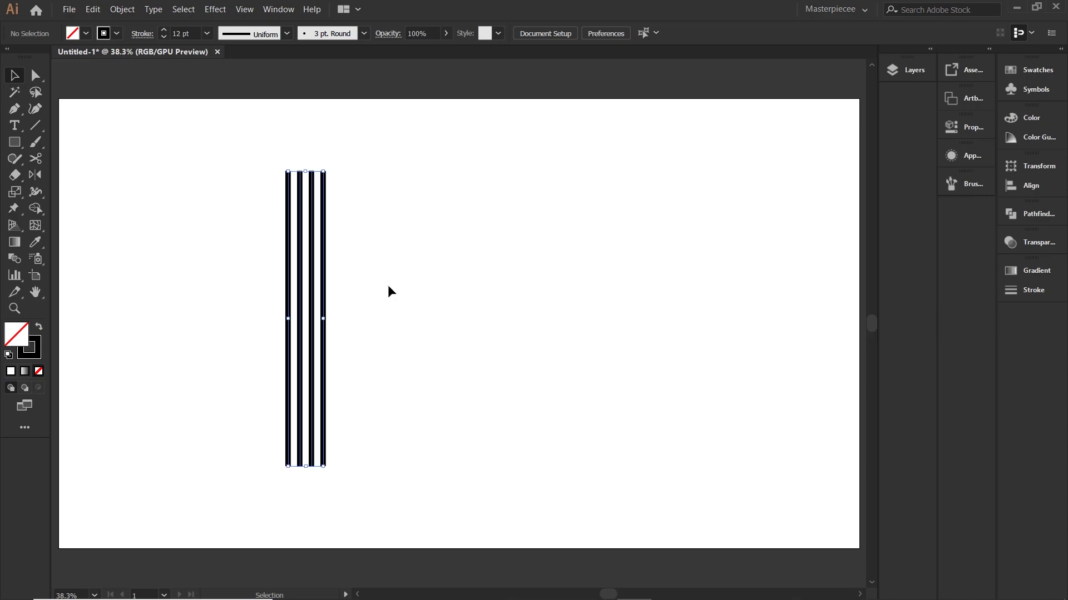
{"action": "double_click", "coordinate": [30, 358]}
{"action": "left_click", "coordinate": [585, 183]}
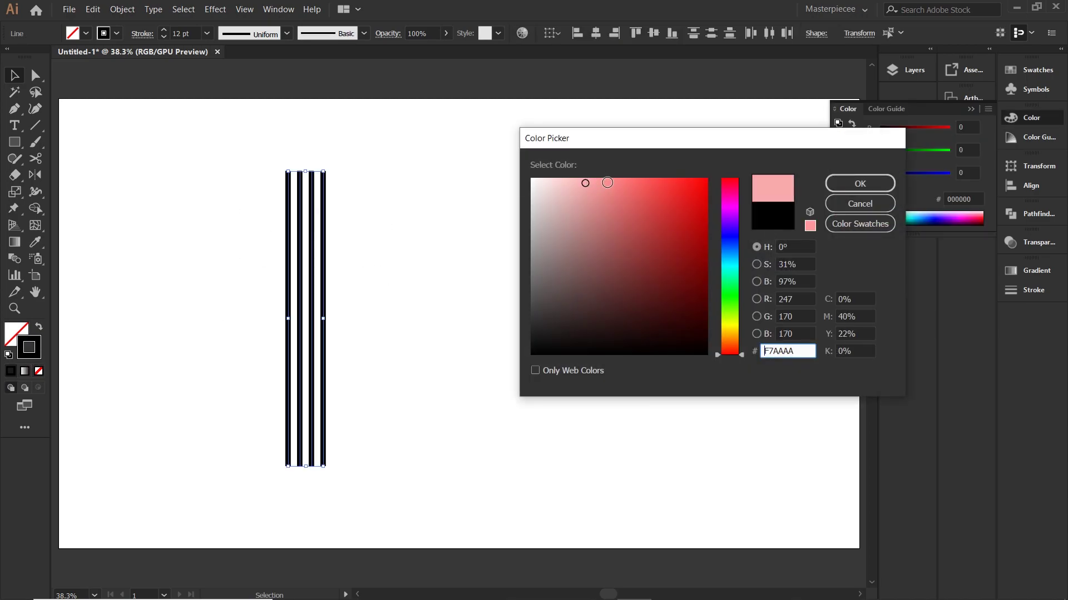
{"action": "left_click_drag", "start_coordinate": [607, 182], "coordinate": [599, 182]}
{"action": "left_click", "coordinate": [856, 184]}
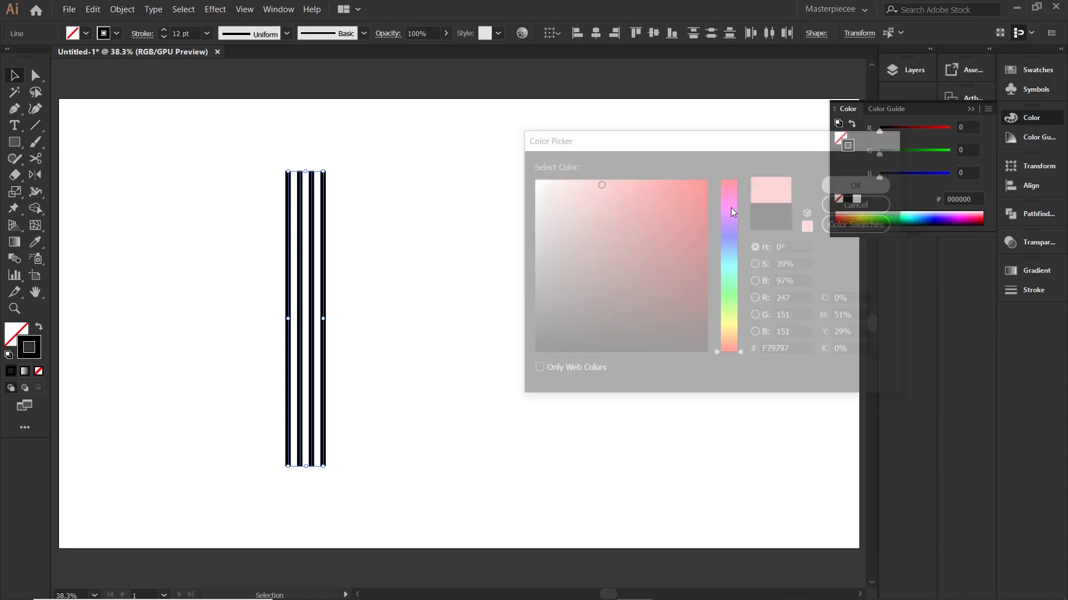
{"action": "left_click", "coordinate": [583, 242]}
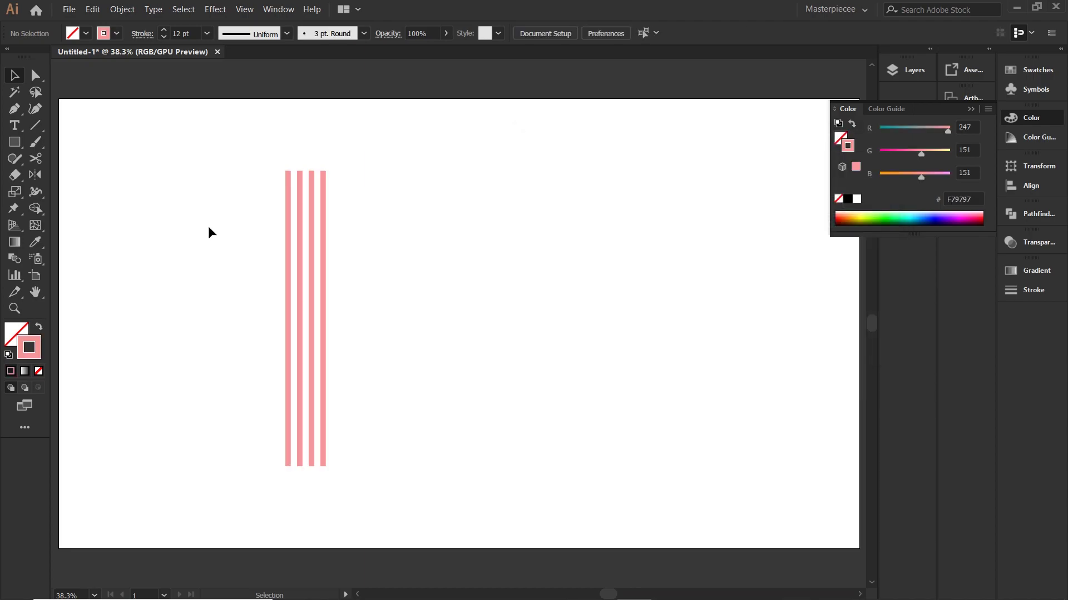
Expand the fill and stroke of the four pink lines into filled shapes
{"action": "left_click_drag", "start_coordinate": [208, 227], "coordinate": [514, 315]}
{"action": "left_click", "coordinate": [134, 296]}
{"action": "left_click_drag", "start_coordinate": [240, 253], "coordinate": [454, 297]}
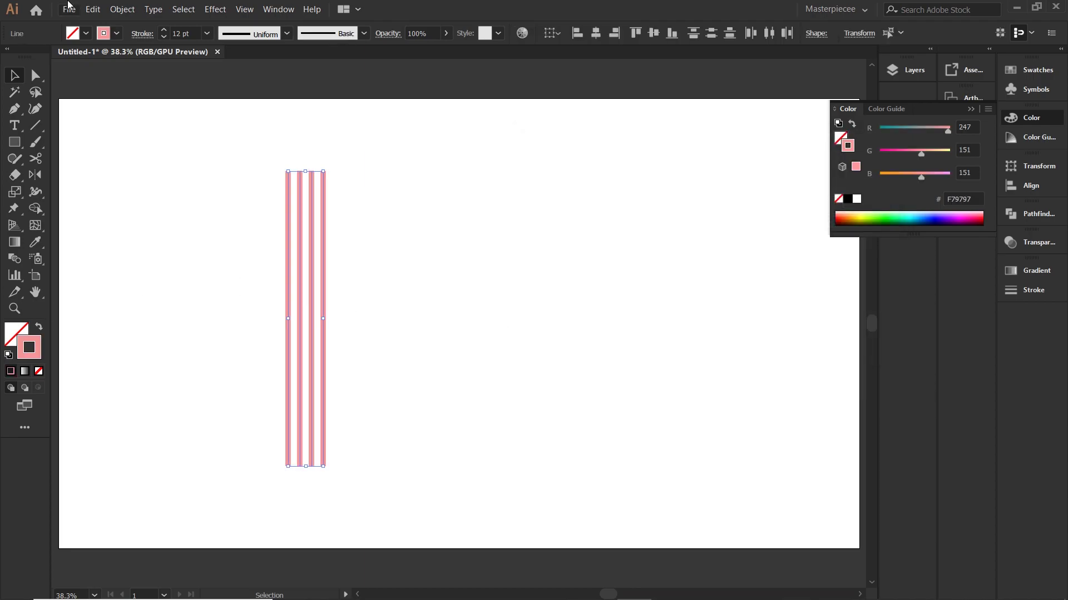
{"action": "left_click", "coordinate": [123, 9]}
{"action": "left_click", "coordinate": [137, 148]}
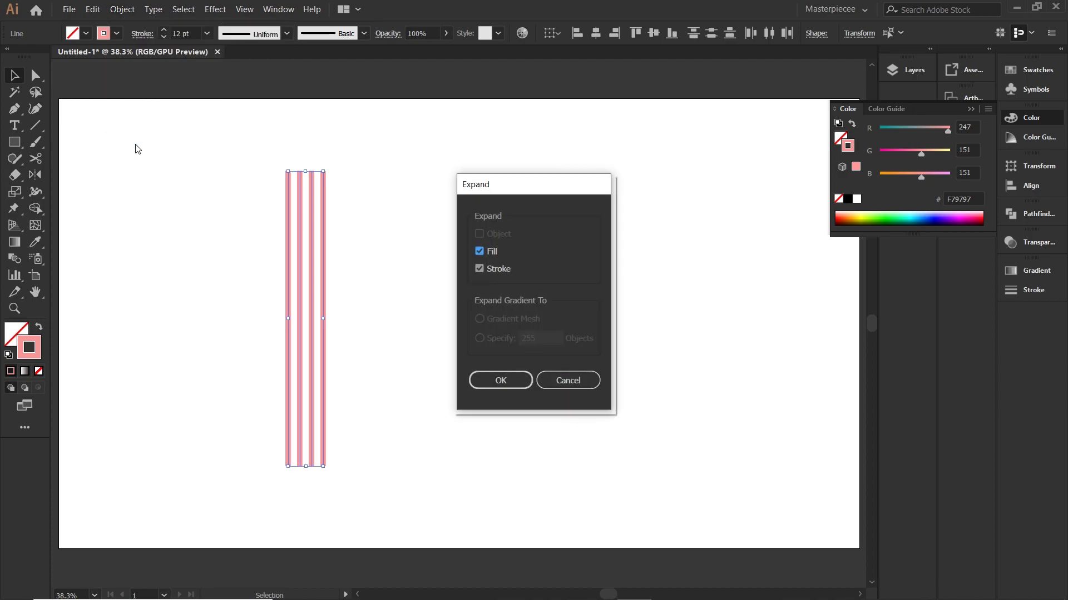
{"action": "key", "text": "Return"}
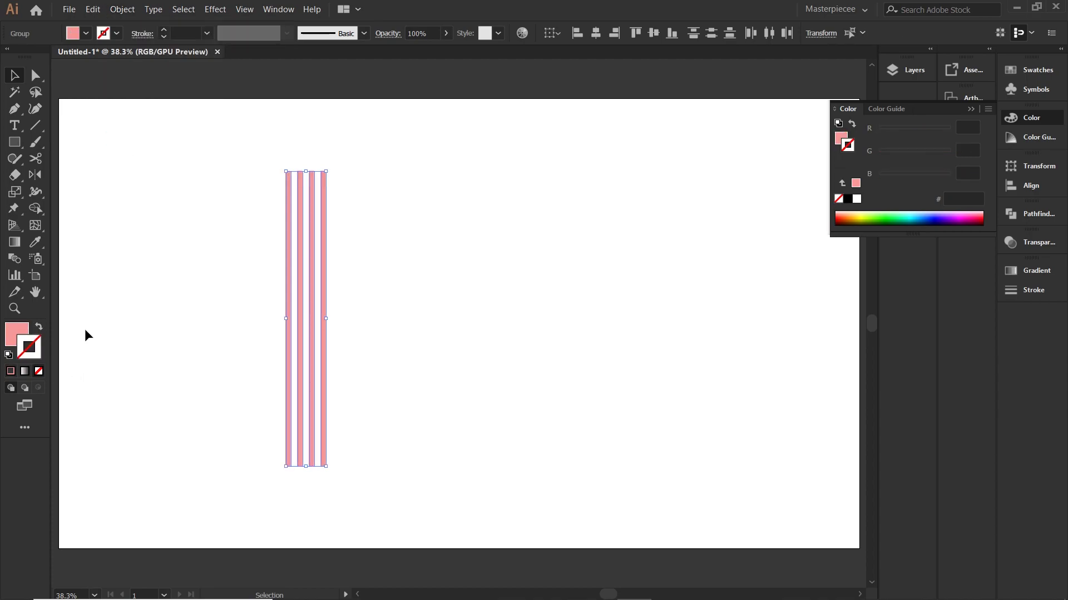
{"action": "left_click", "coordinate": [86, 333]}
Draw a 96 × 708 px rectangle exactly covering the stripes, fill it white and place it behind them
{"action": "left_click", "coordinate": [22, 145]}
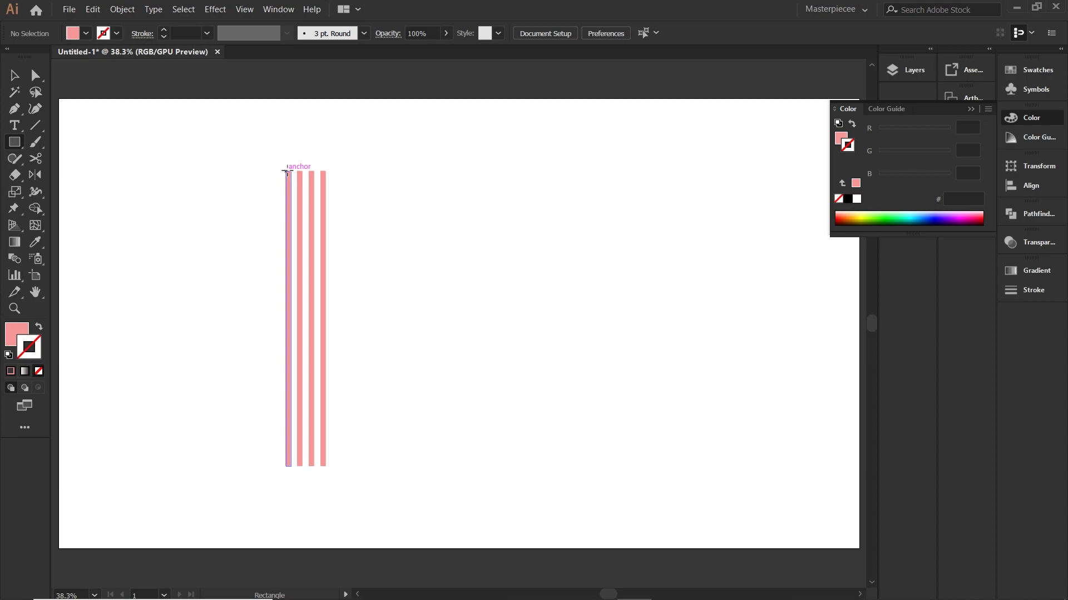
{"action": "left_click_drag", "start_coordinate": [285, 171], "coordinate": [326, 466]}
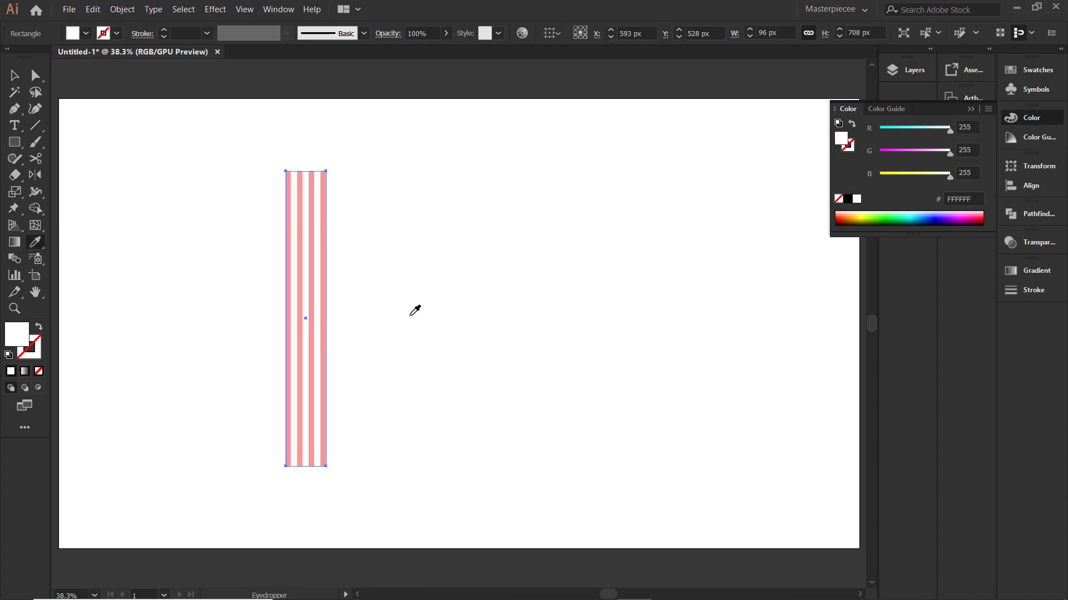
{"action": "key", "text": "b"}
{"action": "key", "text": "v"}
{"action": "left_click", "coordinate": [409, 315]}
Group the pink stripes with the white rectangle behind them
{"action": "left_click_drag", "start_coordinate": [402, 218], "coordinate": [89, 426]}
{"action": "right_click", "coordinate": [299, 234]}
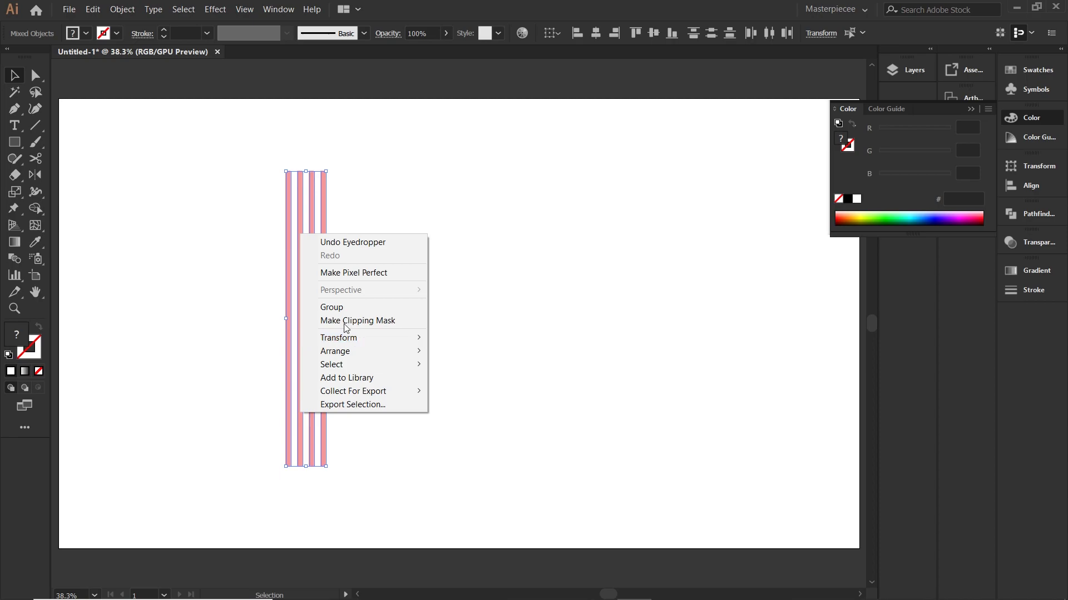
{"action": "left_click", "coordinate": [340, 309]}
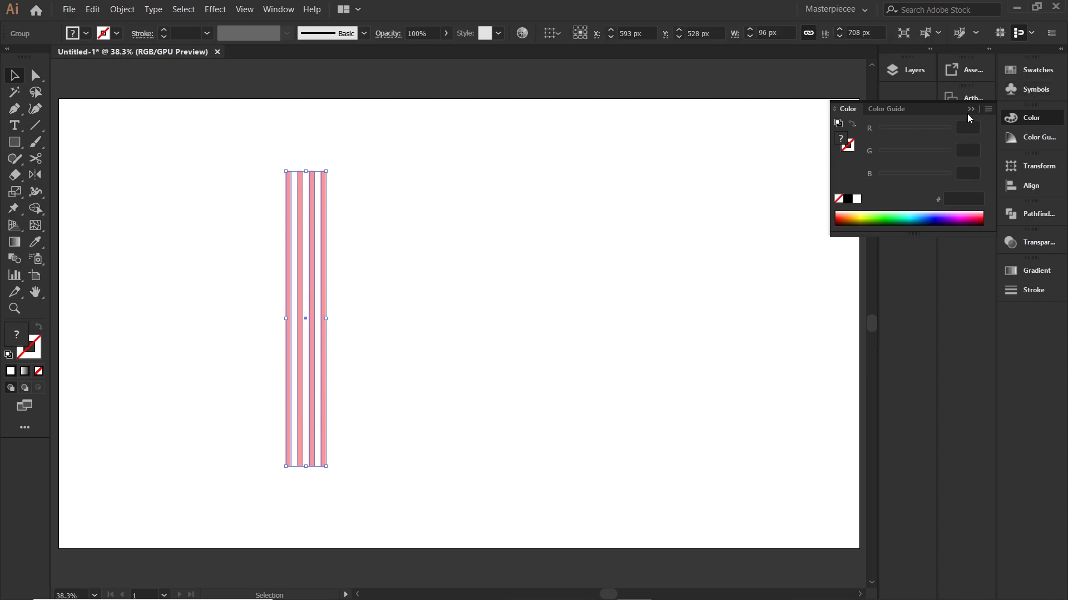
Create a new Art Brush from the striped group, keeping Fixed width and Stretch to Fit Stroke Length
{"action": "left_click", "coordinate": [971, 110]}
{"action": "left_click", "coordinate": [952, 184]}
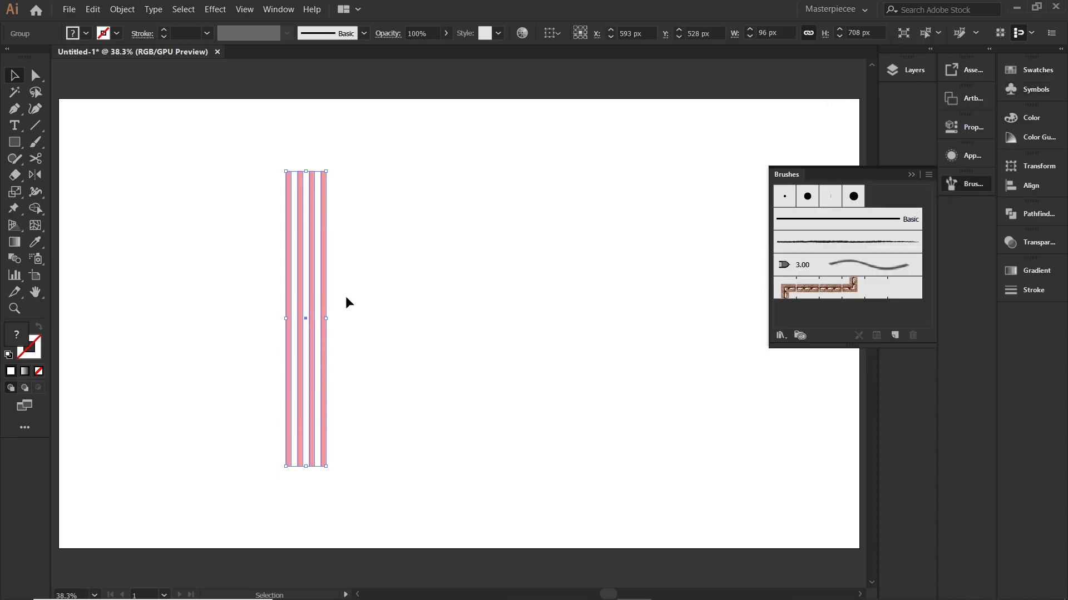
{"action": "mouse_move", "coordinate": [324, 294]}
{"action": "left_mouse_down"}
{"action": "mouse_move", "coordinate": [907, 289]}
{"action": "mouse_move", "coordinate": [867, 310]}
{"action": "mouse_move", "coordinate": [878, 313]}
{"action": "left_mouse_up"}
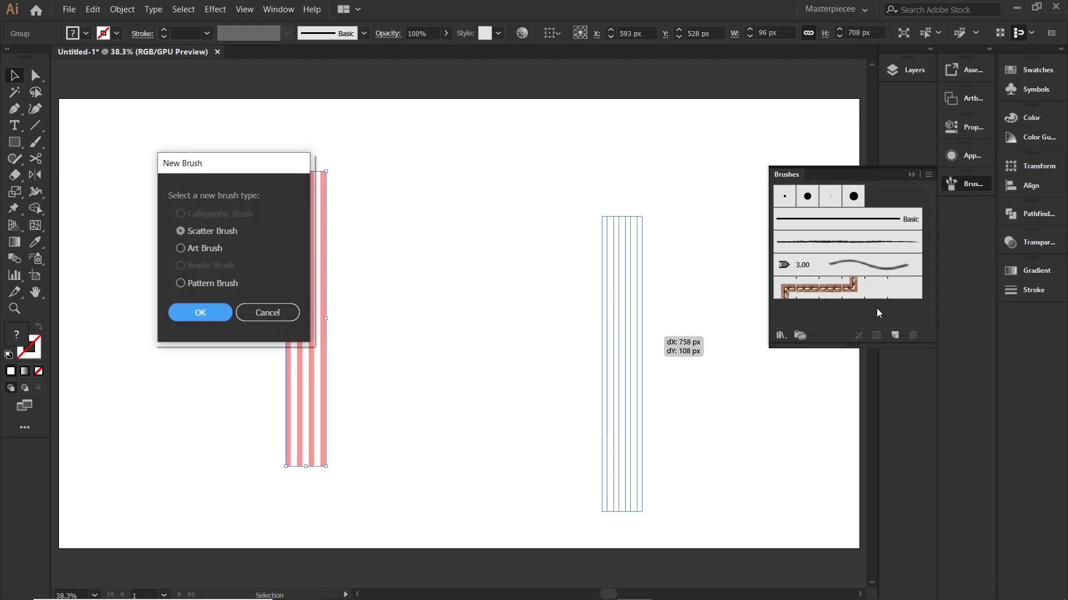
{"action": "left_click", "coordinate": [205, 248]}
{"action": "left_click", "coordinate": [200, 309]}
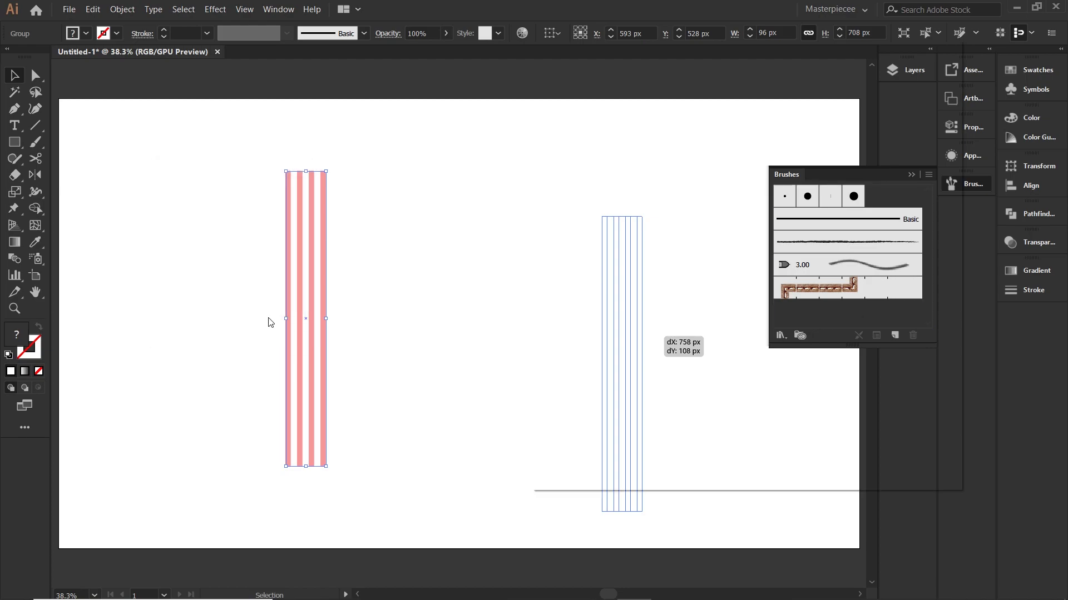
{"action": "left_click", "coordinate": [591, 165]}
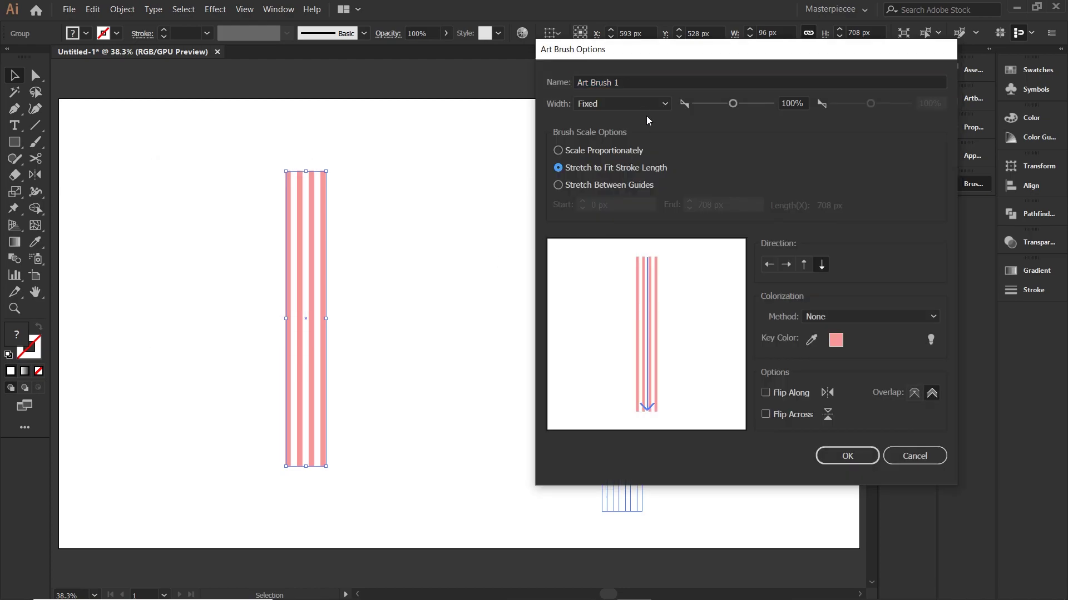
{"action": "left_click", "coordinate": [832, 452]}
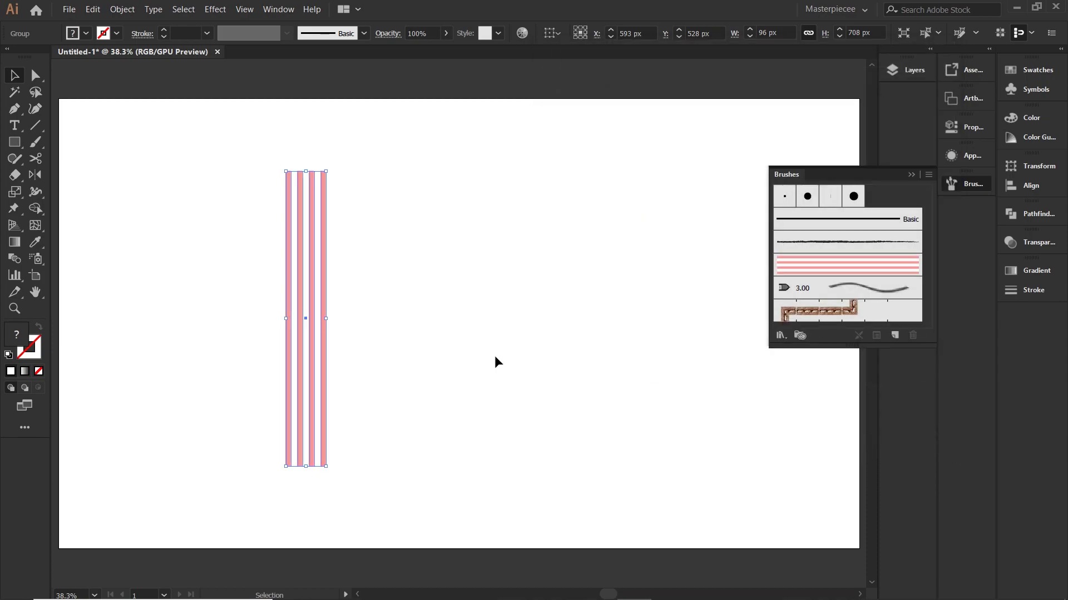
Move the original striped group aside to the artboard's right edge and deselect it
{"action": "mouse_move", "coordinate": [303, 327]}
{"action": "left_mouse_down"}
{"action": "mouse_move", "coordinate": [615, 322]}
{"action": "mouse_move", "coordinate": [719, 332]}
{"action": "left_mouse_up"}
{"action": "left_click", "coordinate": [911, 174]}
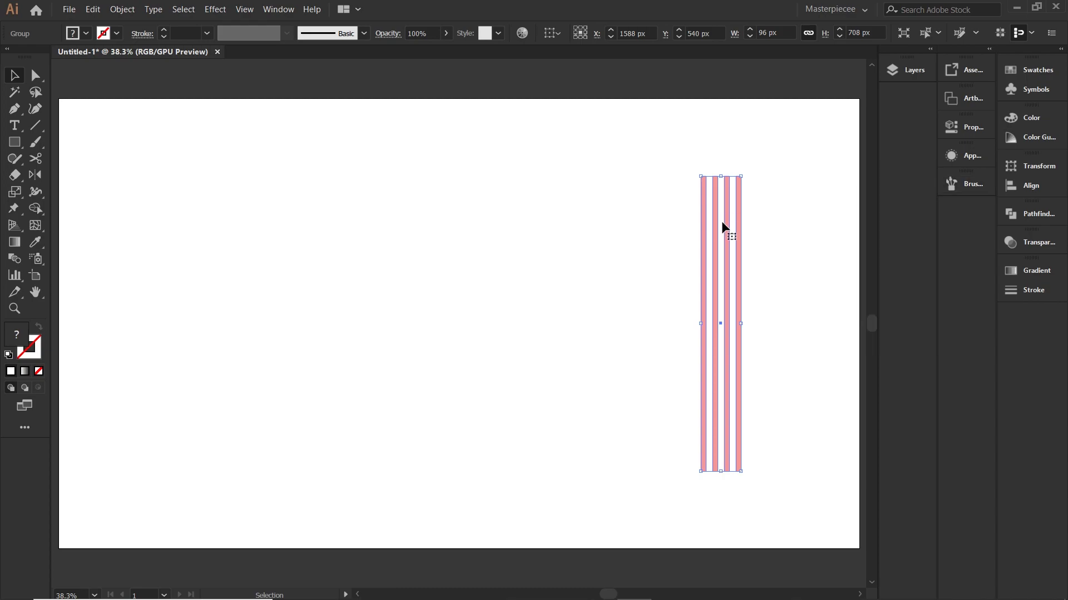
{"action": "left_click_drag", "start_coordinate": [730, 221], "coordinate": [820, 192]}
{"action": "left_click", "coordinate": [405, 274]}
Draw a square rectangular grid of 6 × 6 cells, about 797 px wide, on the empty part of the artboard
{"action": "left_click", "coordinate": [34, 126]}
{"action": "left_click", "coordinate": [111, 175]}
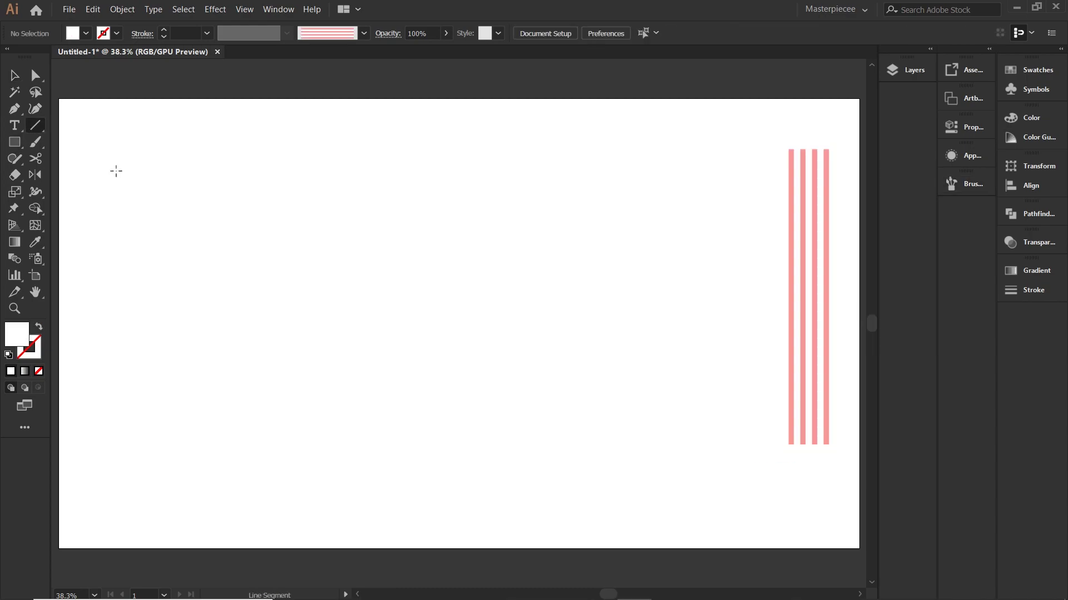
{"action": "left_click_drag", "start_coordinate": [210, 142], "coordinate": [542, 354]}
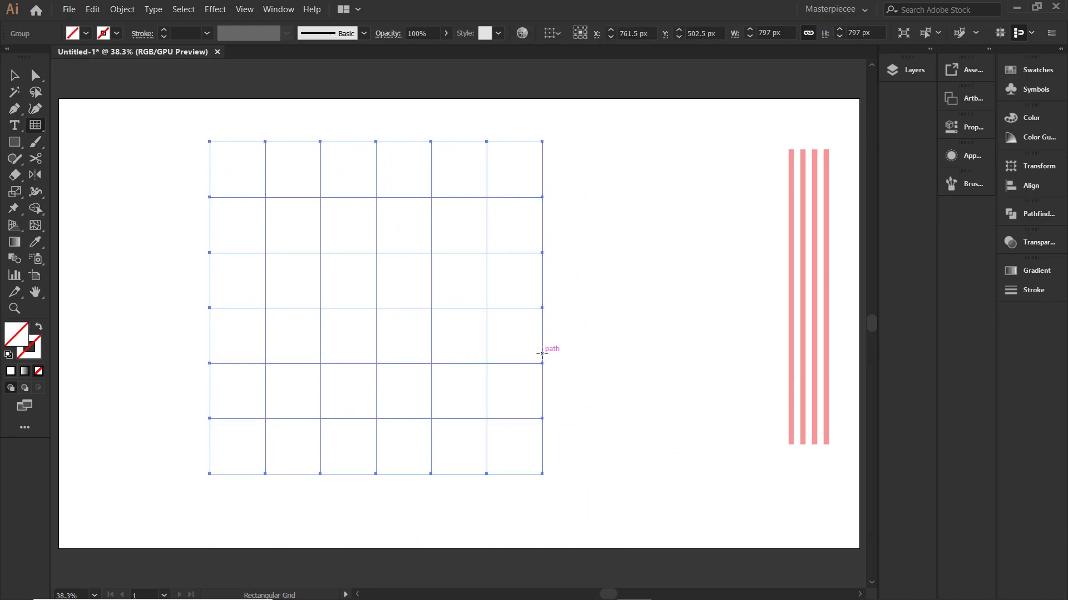
Give the grid a black 000000 stroke and deselect it
{"action": "left_click", "coordinate": [31, 354]}
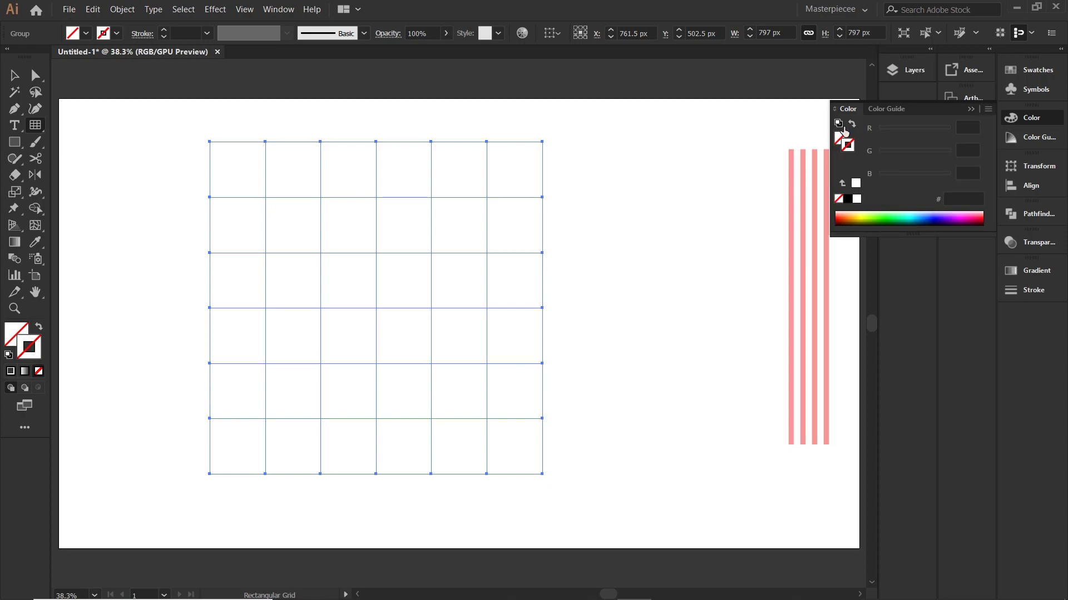
{"action": "left_click", "coordinate": [845, 199]}
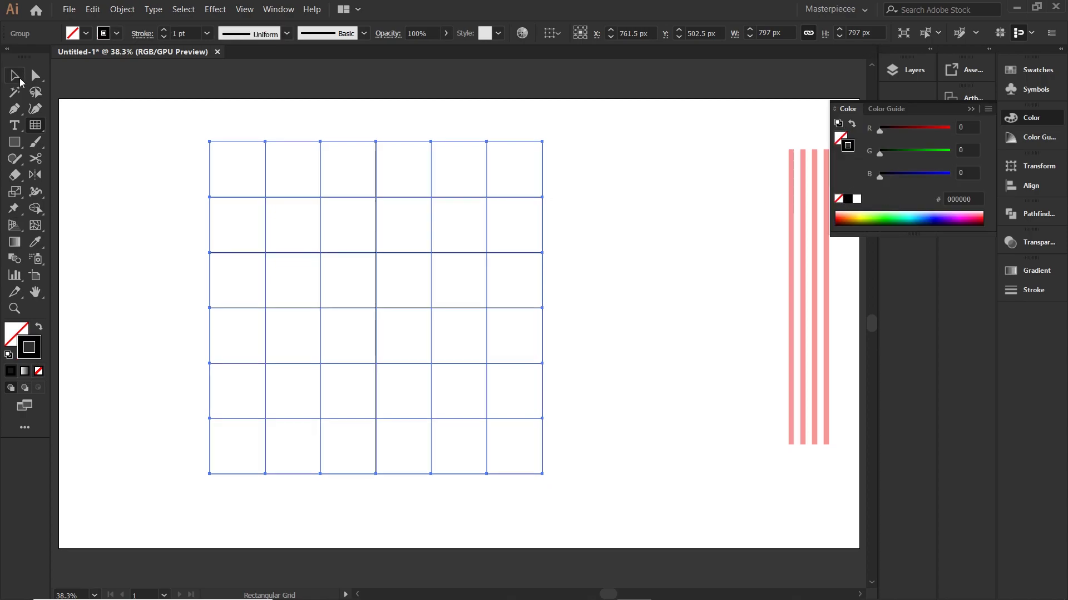
{"action": "left_click", "coordinate": [15, 76]}
{"action": "left_click", "coordinate": [148, 218]}
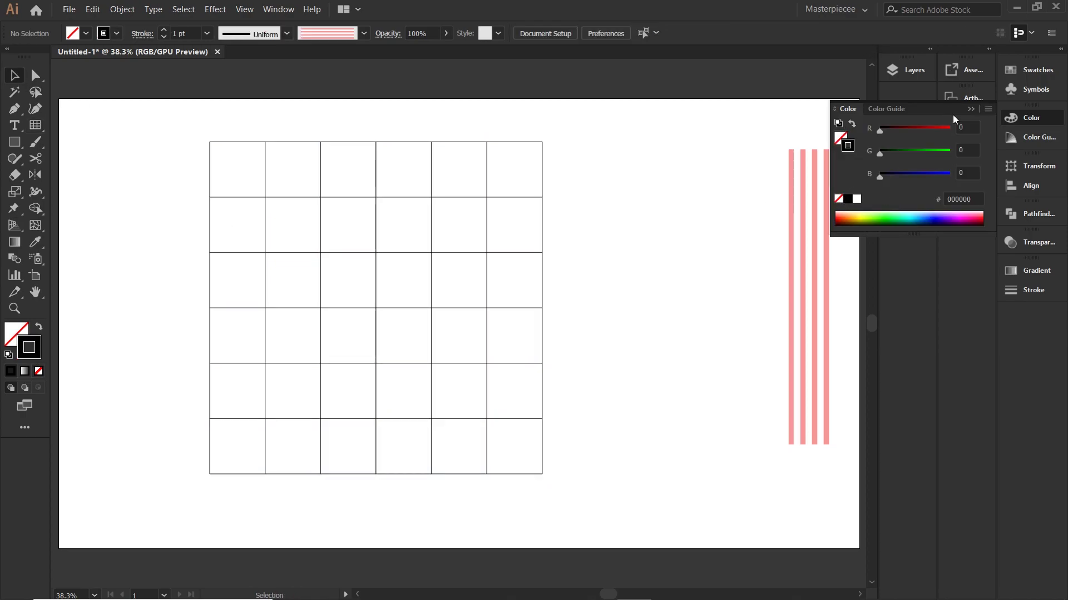
{"action": "left_click", "coordinate": [969, 110]}
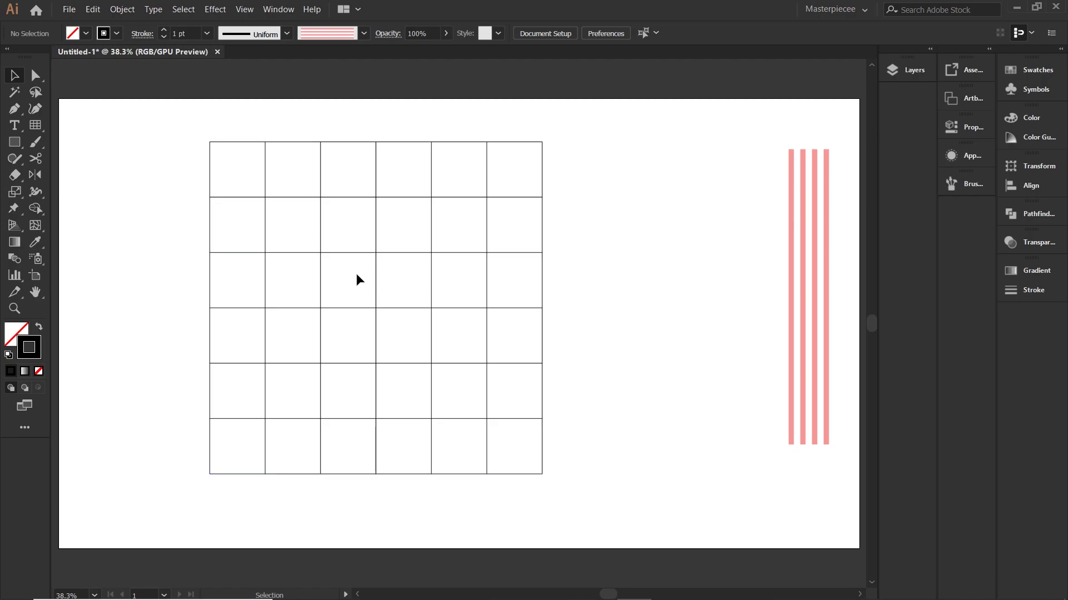
Draw an open S-shaped Pen path along the grid with two one-cell square loops joined by a three-cell centre line and 1.5-cell ends
{"action": "left_click", "coordinate": [18, 112]}
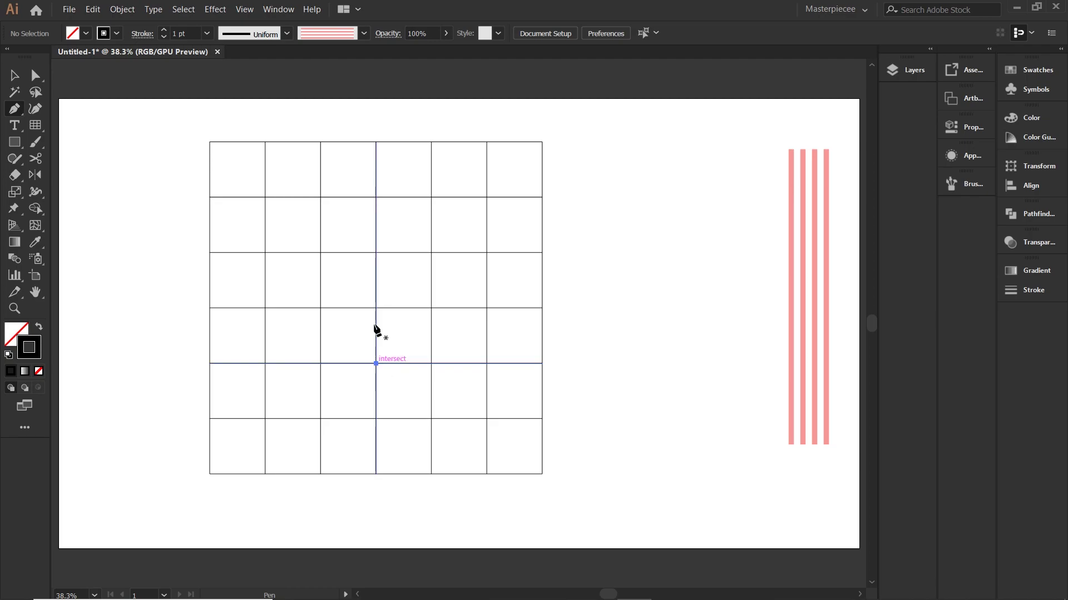
{"action": "left_click", "coordinate": [376, 363]}
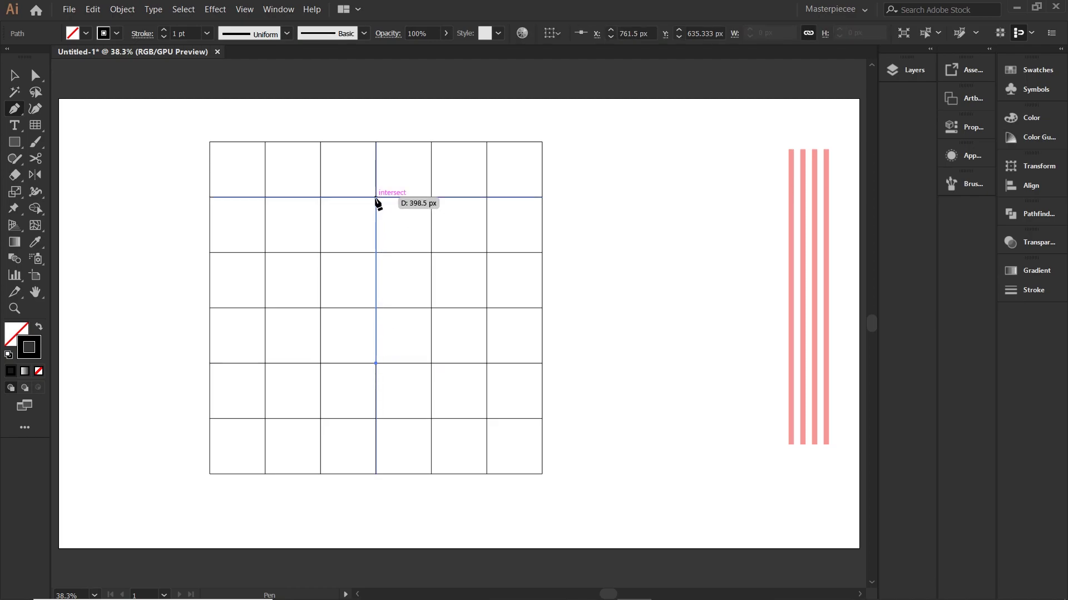
{"action": "key", "text": "ctrl+z"}
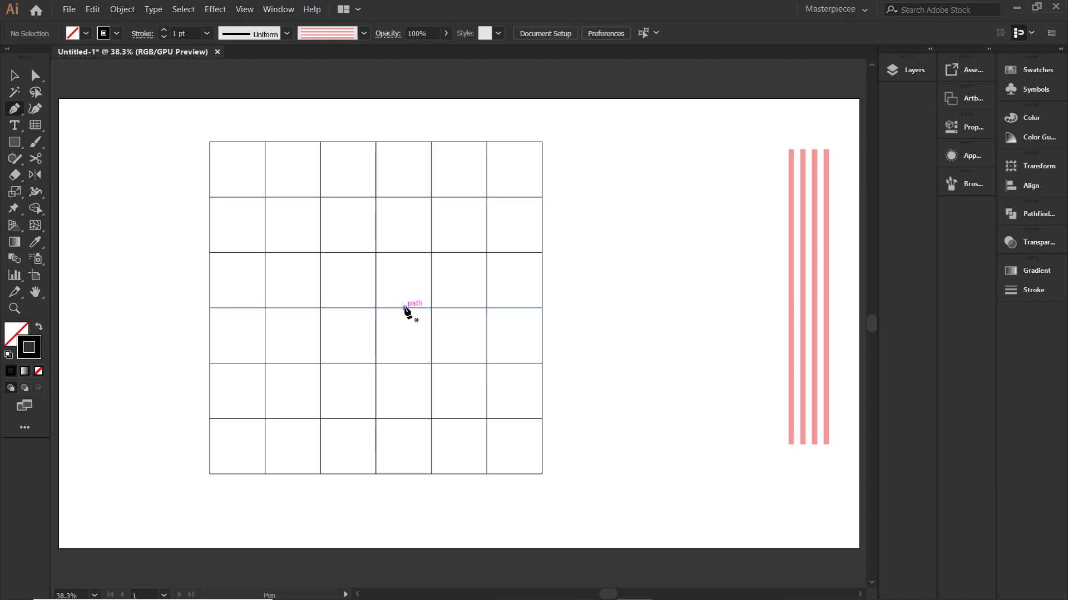
{"action": "left_click", "coordinate": [404, 308]}
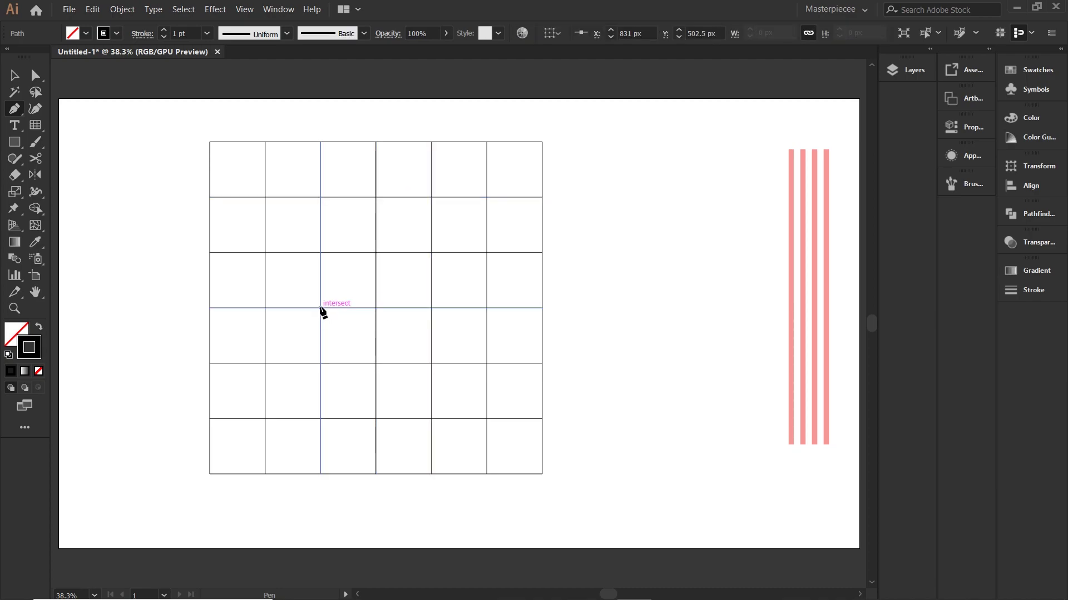
{"action": "left_click", "coordinate": [321, 308]}
{"action": "left_click", "coordinate": [321, 363]}
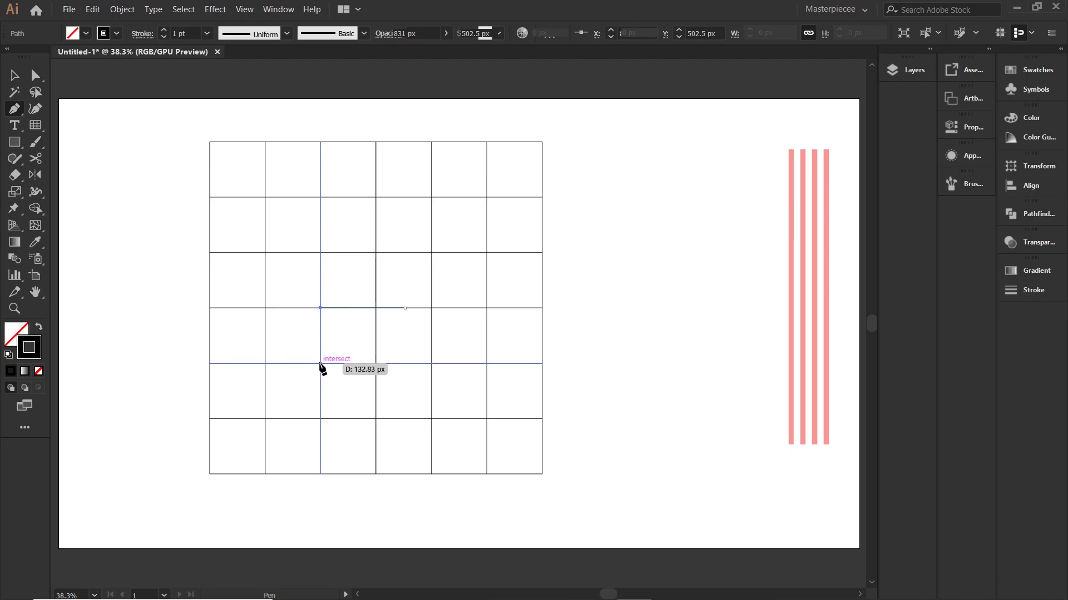
{"action": "left_click", "coordinate": [376, 364]}
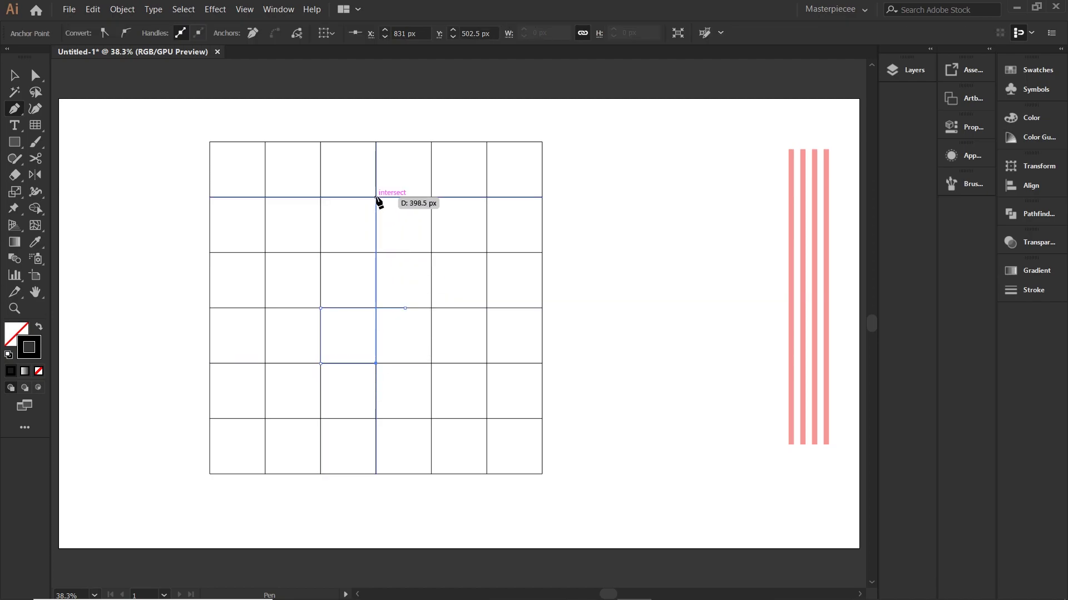
{"action": "left_click", "coordinate": [376, 197]}
{"action": "left_click", "coordinate": [431, 197]}
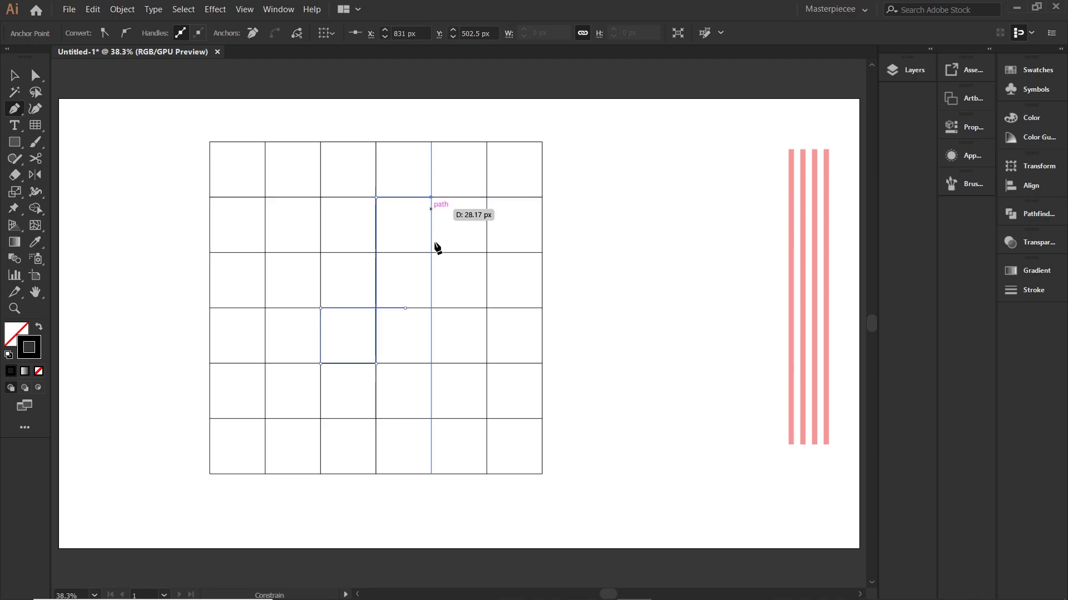
{"action": "left_click", "coordinate": [430, 252]}
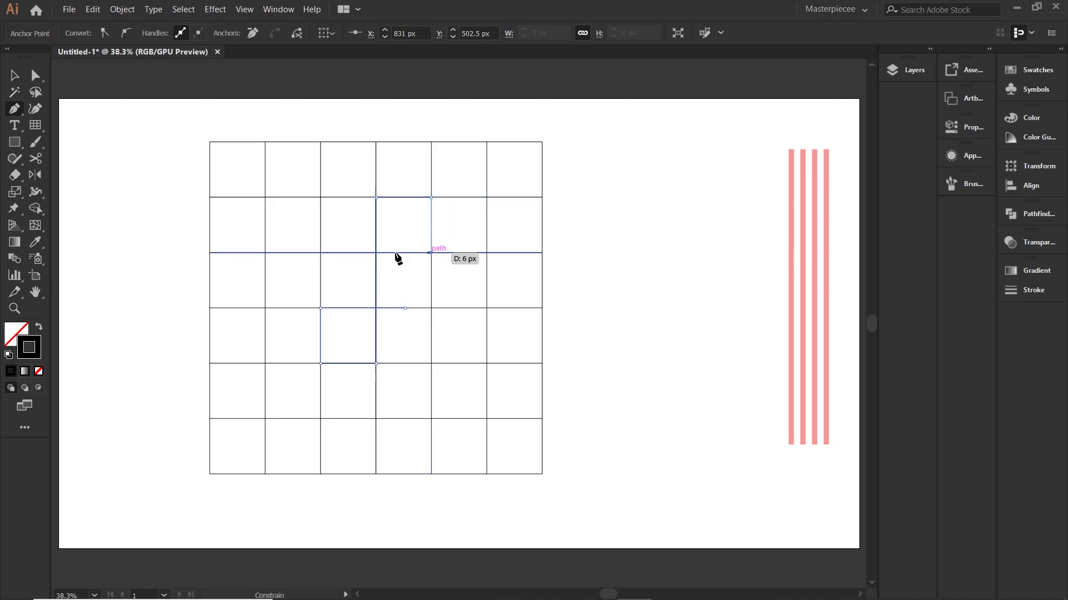
{"action": "left_click", "coordinate": [348, 253]}
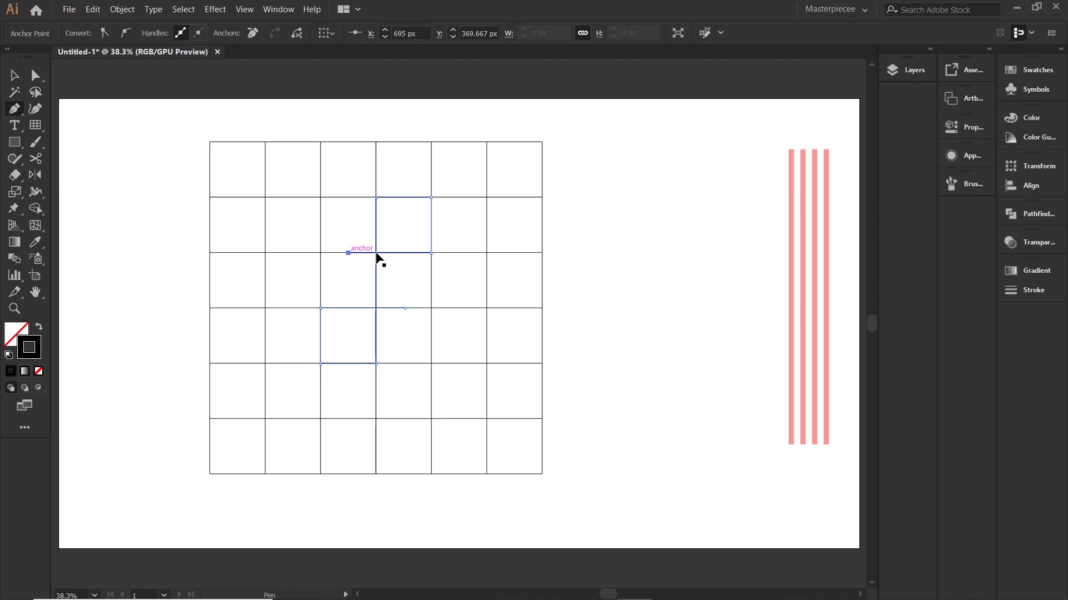
Deselect the new path and delete the 6 × 6 rectangular grid
{"action": "key", "text": "v"}
{"action": "left_click", "coordinate": [578, 249]}
{"action": "left_click", "coordinate": [528, 253]}
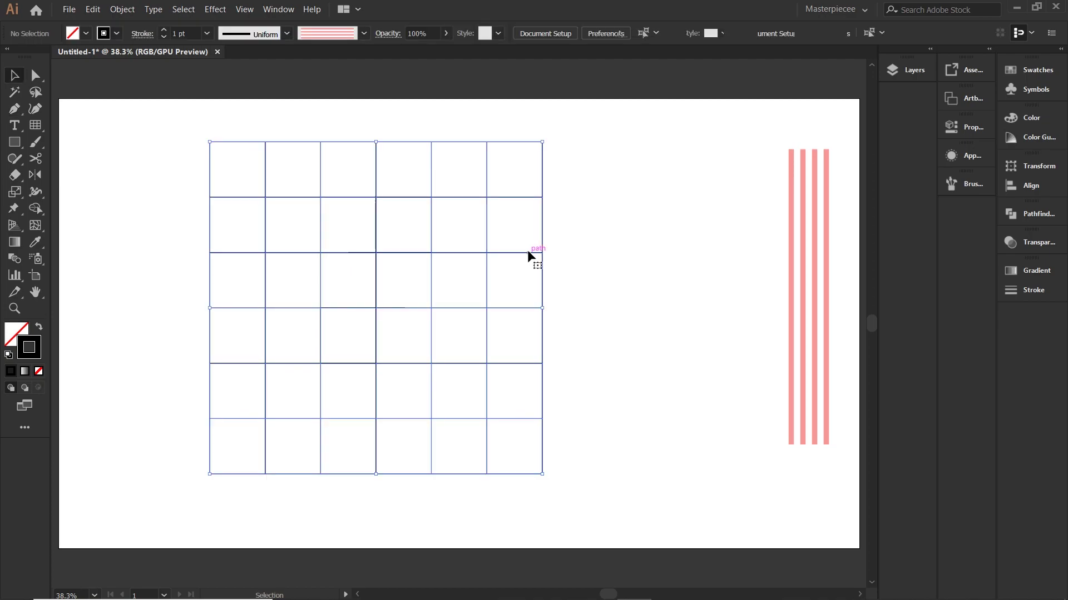
{"action": "key", "text": "Delete"}
Enlarge the S-shaped path proportionally about its centre to about 477 × 716 px and move it slightly down
{"action": "left_click", "coordinate": [383, 253]}
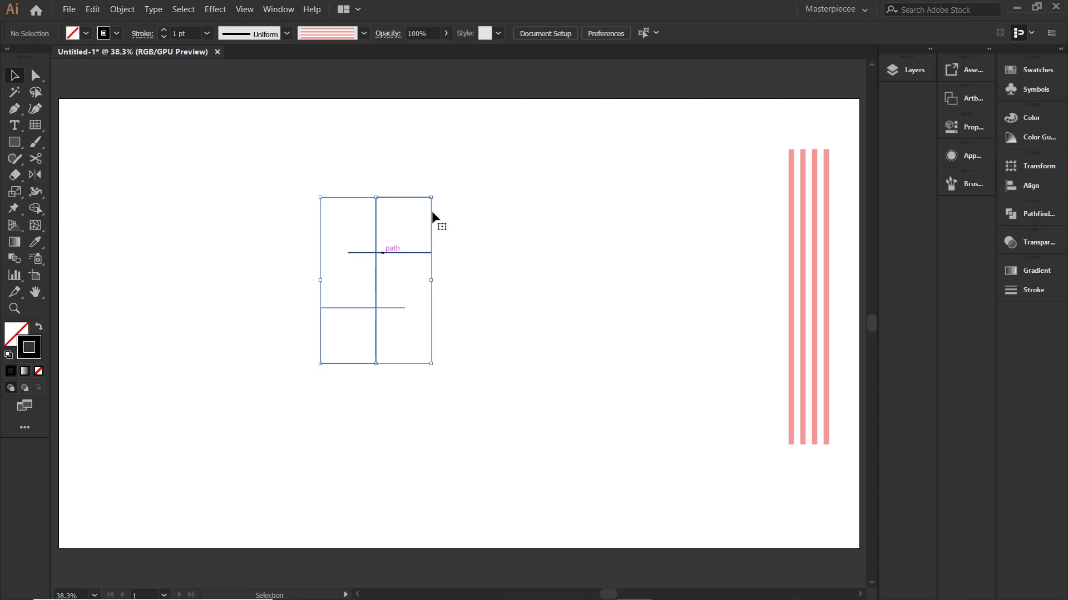
{"action": "left_click_drag", "start_coordinate": [431, 197], "coordinate": [475, 131]}
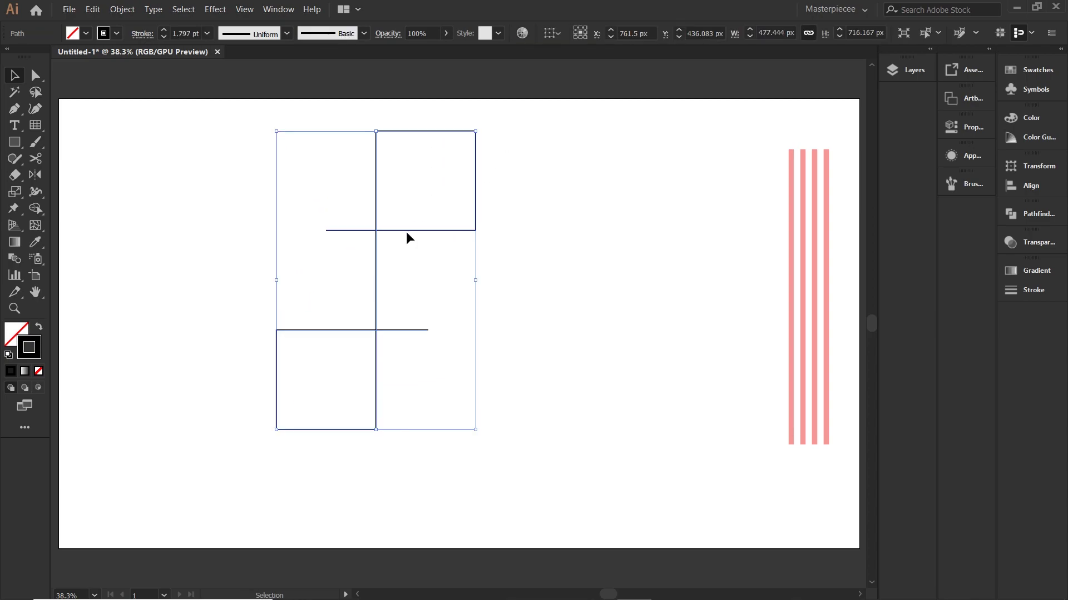
{"action": "left_click_drag", "start_coordinate": [395, 228], "coordinate": [393, 255]}
Apply the pink striped art brush to the S-shaped path
{"action": "left_click", "coordinate": [952, 185]}
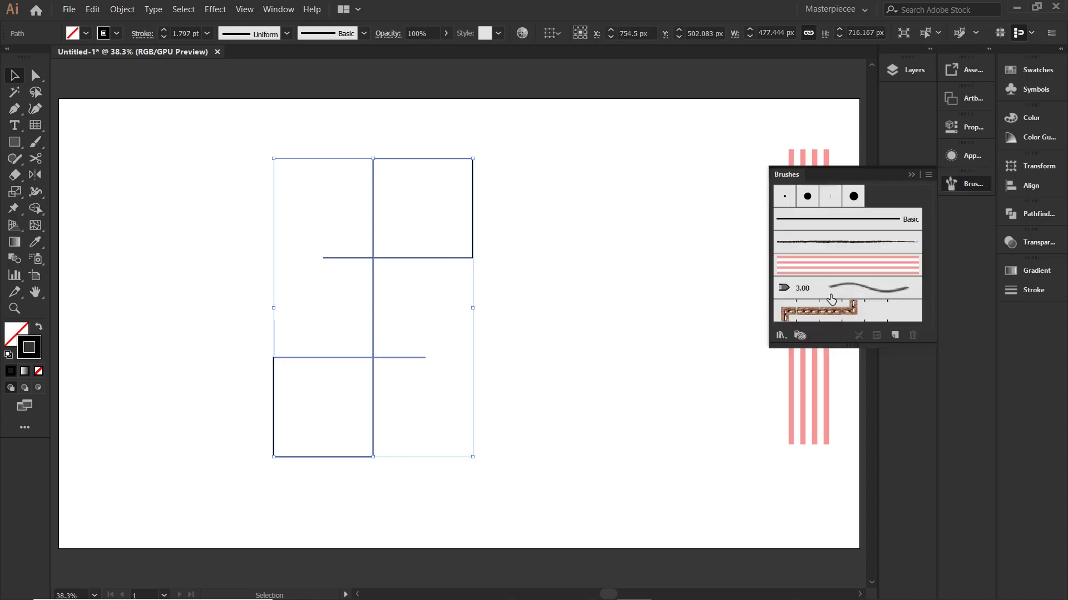
{"action": "left_click", "coordinate": [812, 266]}
{"action": "left_click", "coordinate": [527, 321]}
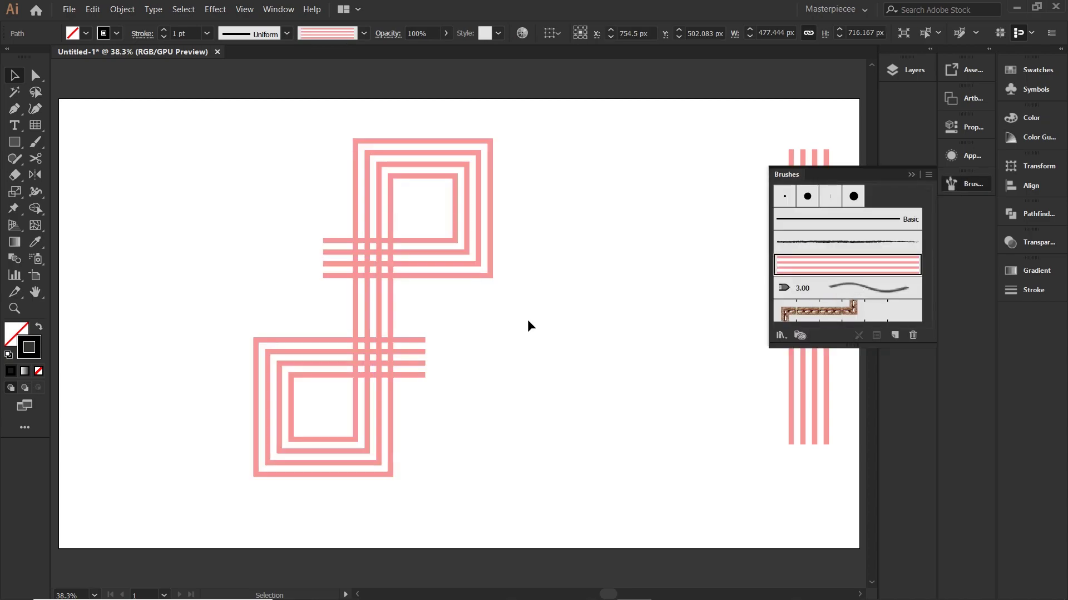
{"action": "left_click", "coordinate": [911, 175]}
Round the upper-left and lower-right corners of both loops to the full radius, making leaf shapes, and deselect
{"action": "left_click", "coordinate": [35, 75]}
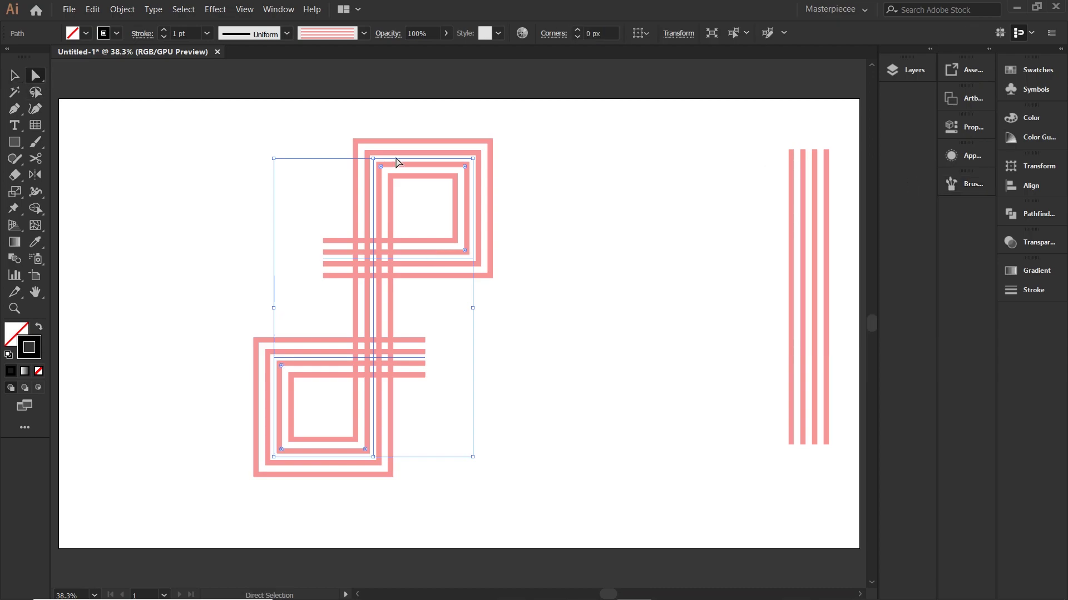
{"action": "left_click", "coordinate": [372, 159]}
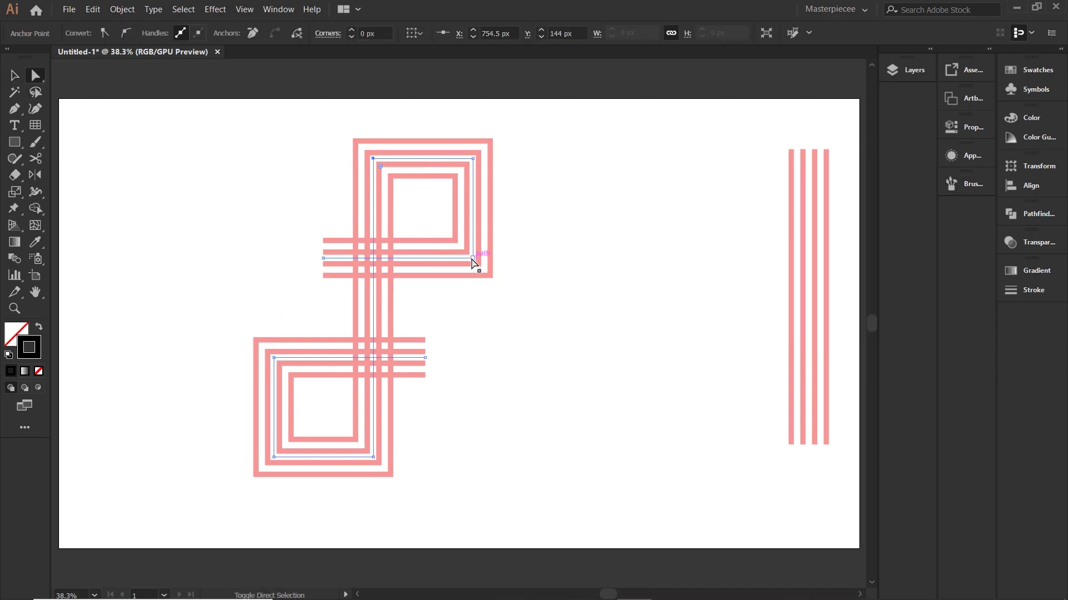
{"action": "left_click", "coordinate": [473, 258], "text": "shift"}
{"action": "left_click", "coordinate": [273, 457], "text": "shift"}
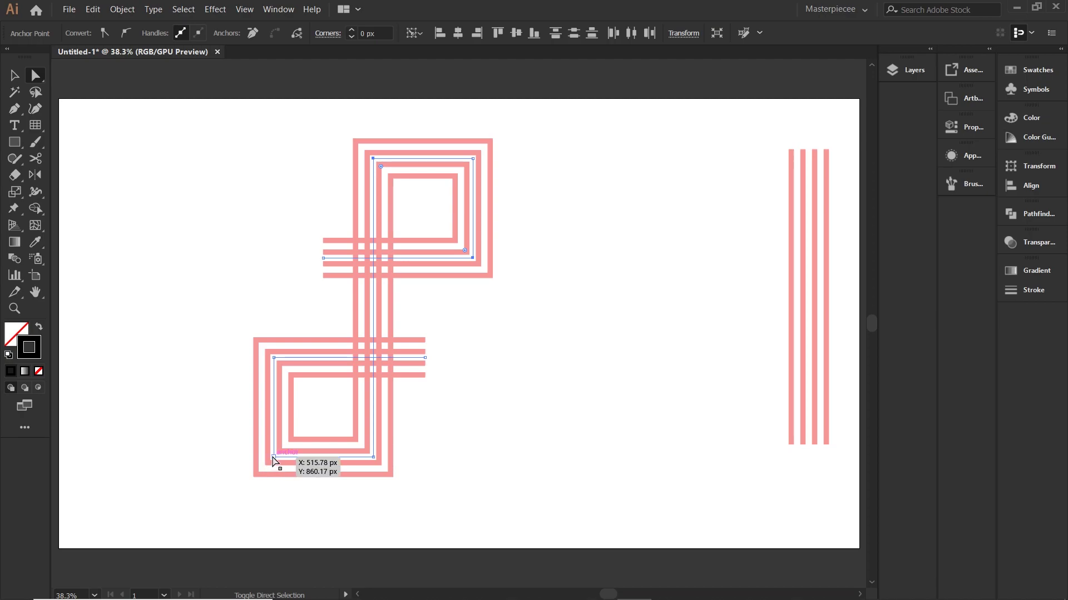
{"action": "left_click", "coordinate": [273, 456], "text": "shift"}
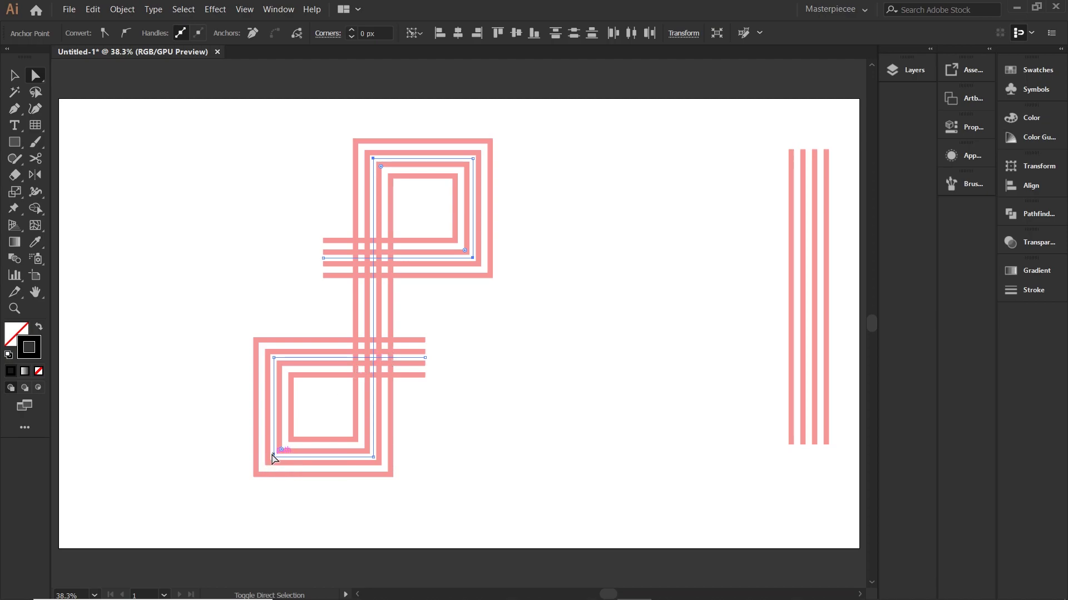
{"action": "left_click", "coordinate": [273, 357], "text": "shift"}
{"action": "left_click", "coordinate": [373, 457], "text": "shift"}
{"action": "left_click_drag", "start_coordinate": [366, 455], "coordinate": [239, 343]}
{"action": "left_click", "coordinate": [243, 311]}
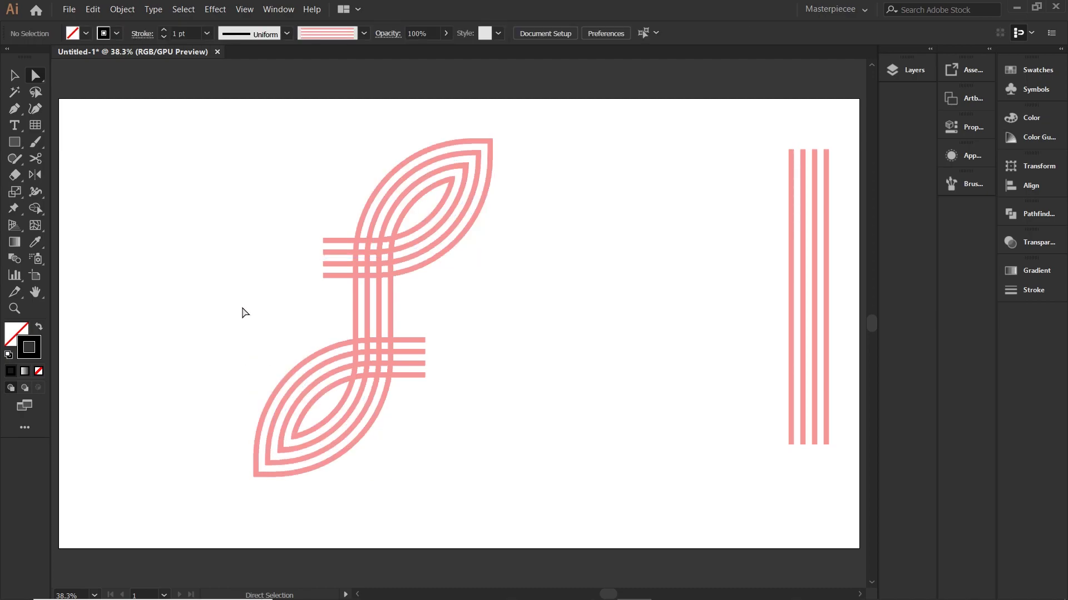
Shrink the striped path proportionally to about 361 × 542 px, move it up and to the left, and deselect it
{"action": "left_click", "coordinate": [14, 79]}
{"action": "left_click", "coordinate": [374, 244]}
{"action": "left_click_drag", "start_coordinate": [475, 159], "coordinate": [448, 194]}
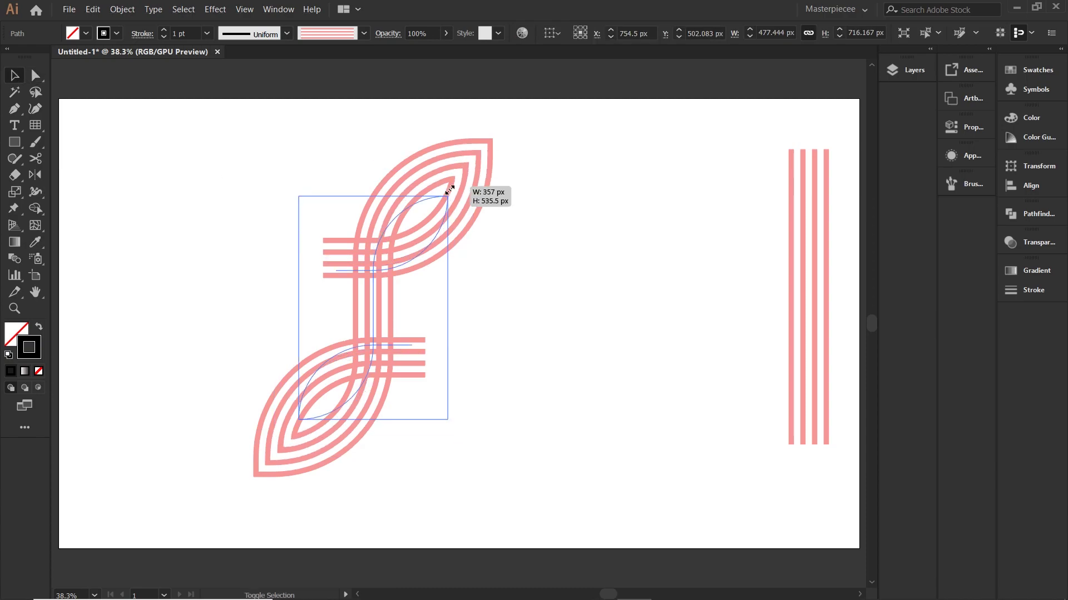
{"action": "left_click", "coordinate": [584, 213]}
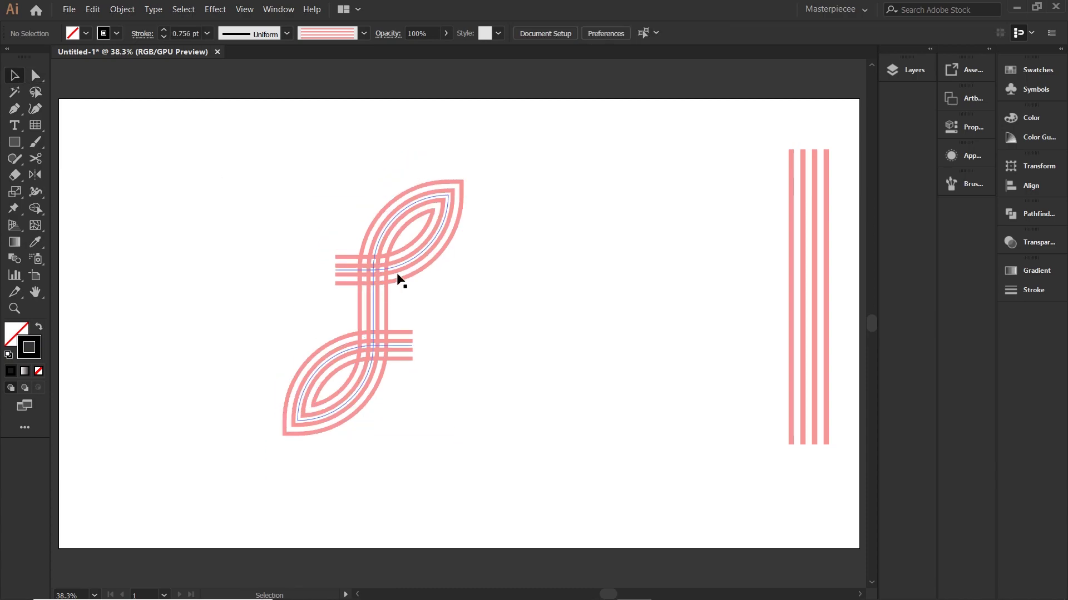
{"action": "left_click_drag", "start_coordinate": [402, 272], "coordinate": [366, 220]}
{"action": "left_click", "coordinate": [466, 238]}
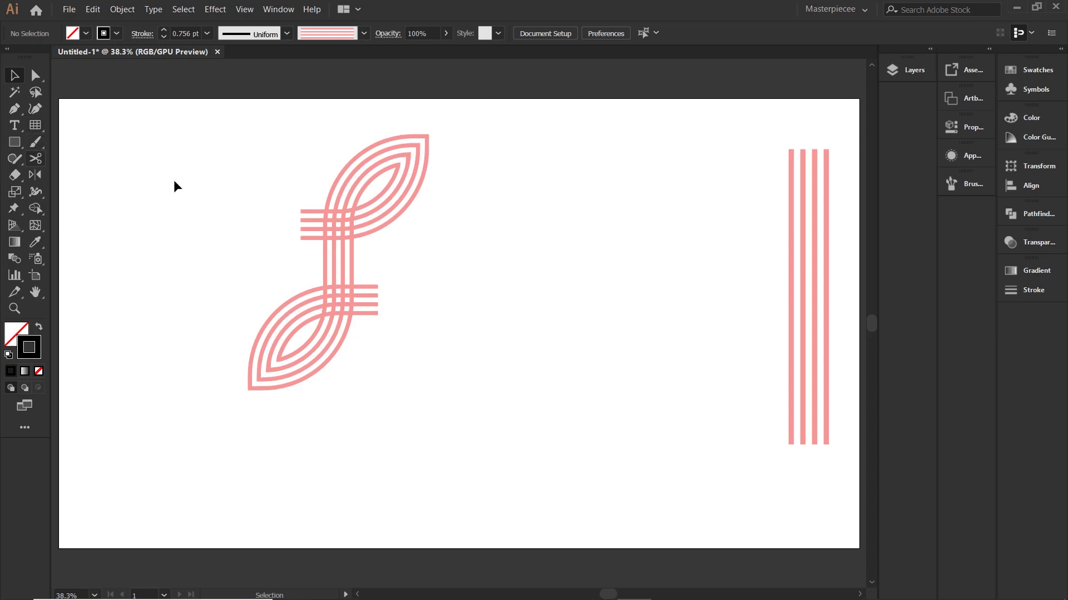
Cut the path with Scissors where the upper leaf's lower curve crosses the right edge of the vertical stripe band
{"action": "left_click", "coordinate": [340, 245]}
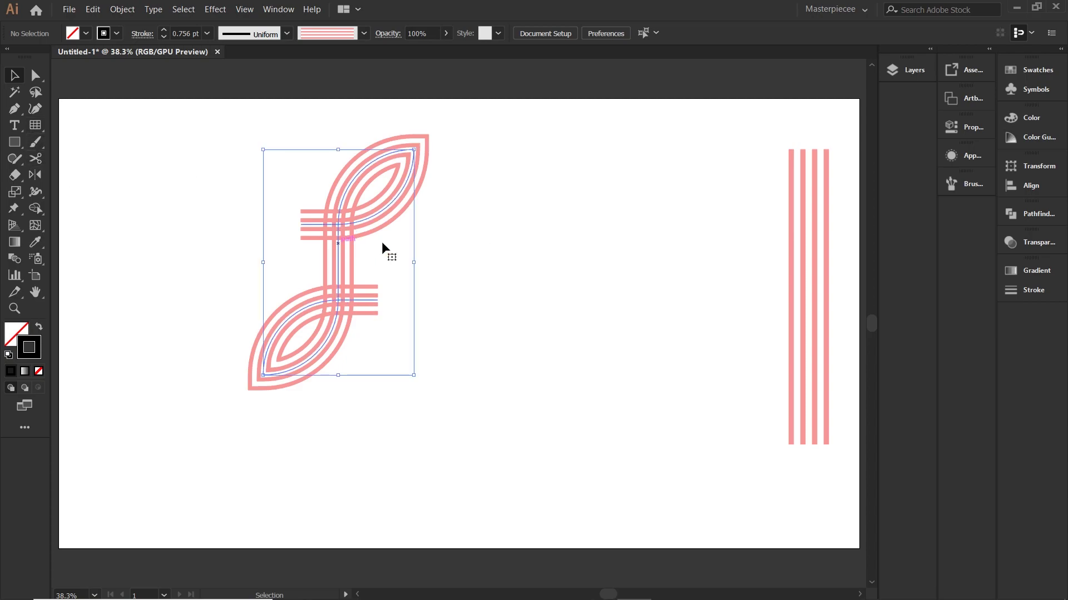
{"action": "left_click", "coordinate": [35, 159]}
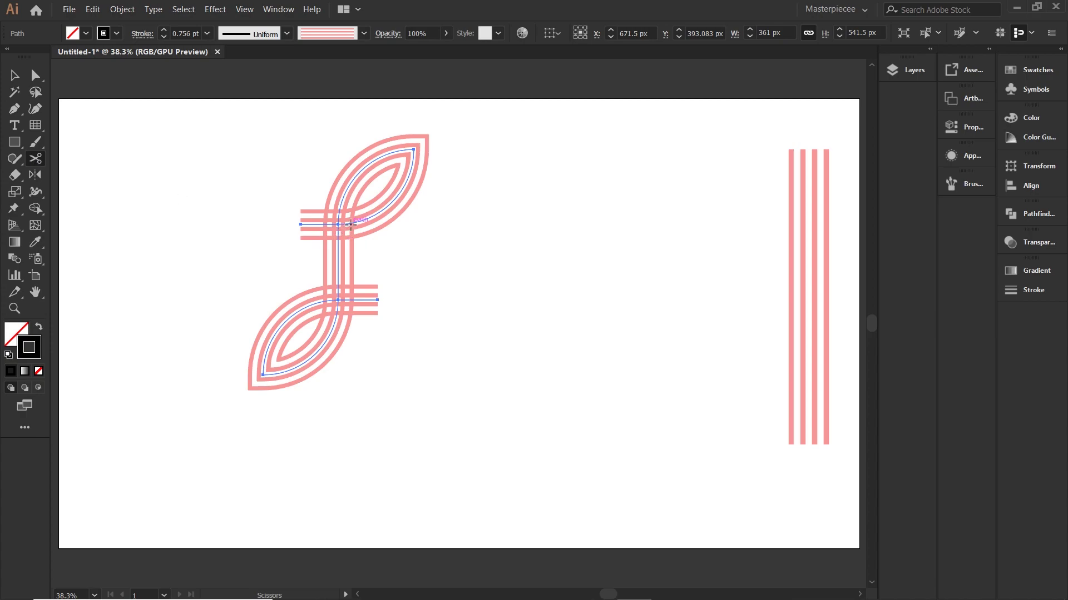
{"action": "left_click", "coordinate": [350, 224]}
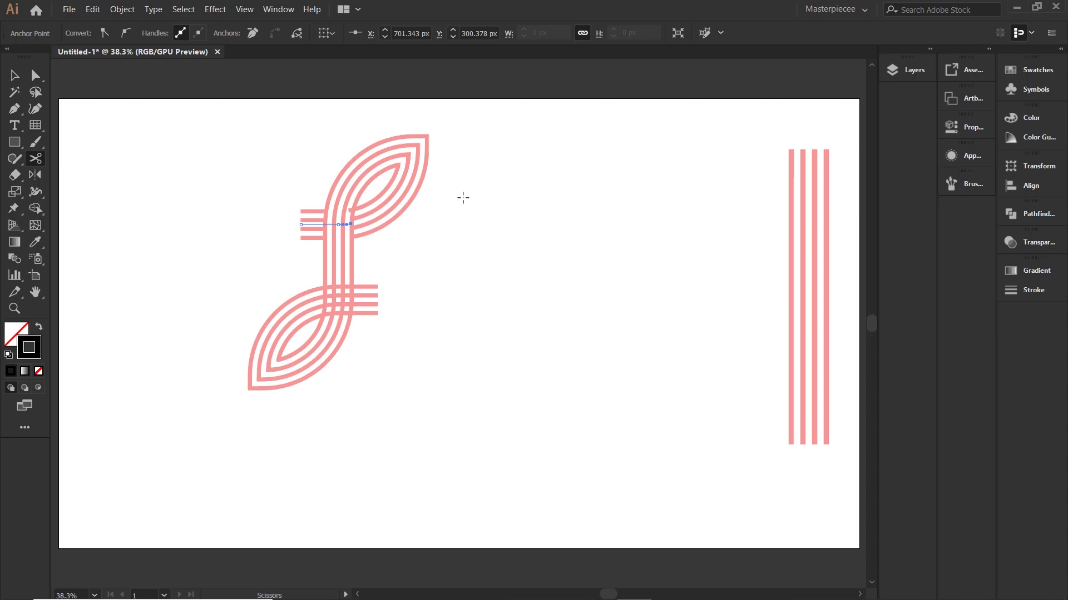
{"action": "key", "text": "ctrl+z"}
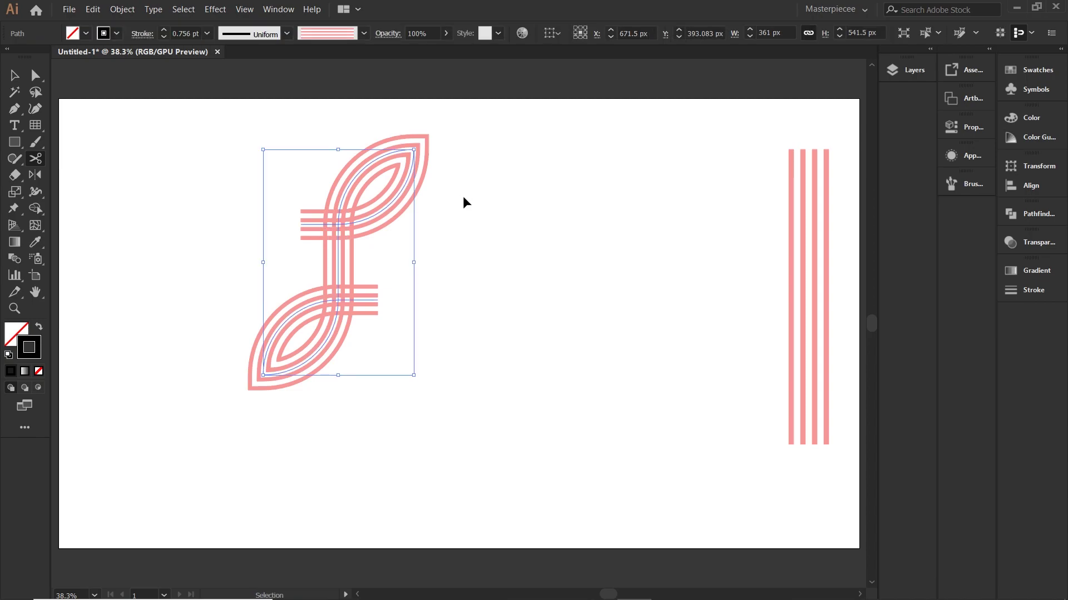
{"action": "key", "text": "ctrl+equal"}
{"action": "key", "text": "ctrl+equal"}
{"action": "key", "text": "ctrl+equal"}
{"action": "key", "text": "ctrl+equal"}
{"action": "scroll", "coordinate": [529, 222], "scroll_direction": "up", "scroll_amount": 2}
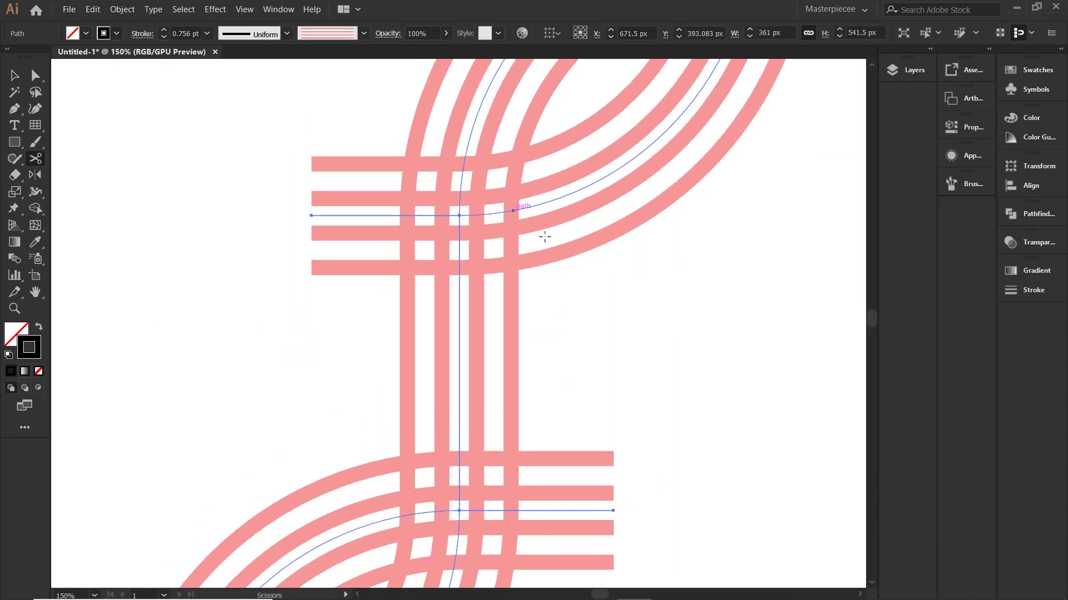
{"action": "left_click", "coordinate": [510, 211]}
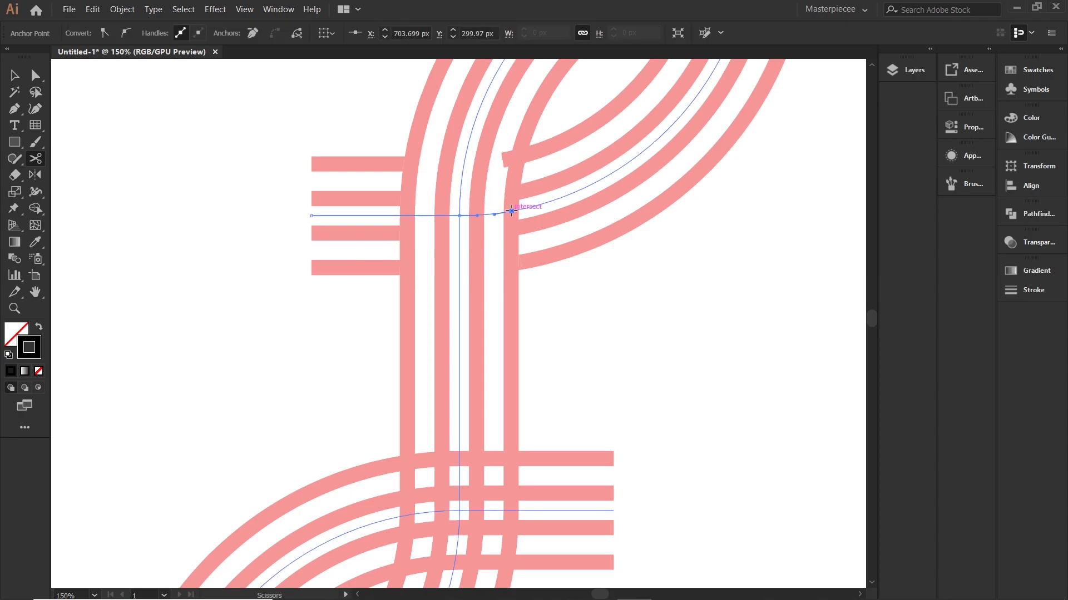
Cut the path where the lower leaf's upper curve crosses the left edge of the vertical stripe band, and deselect
{"action": "scroll", "coordinate": [478, 261], "scroll_direction": "down", "scroll_amount": 5}
{"action": "key", "text": "ctrl+shift+a"}
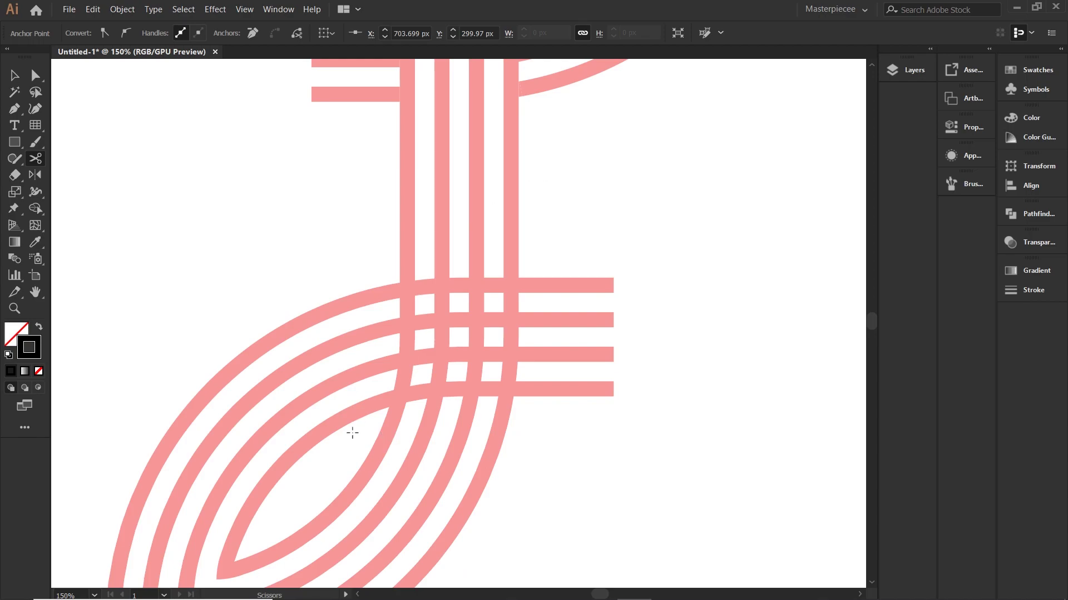
{"action": "left_click", "coordinate": [407, 341]}
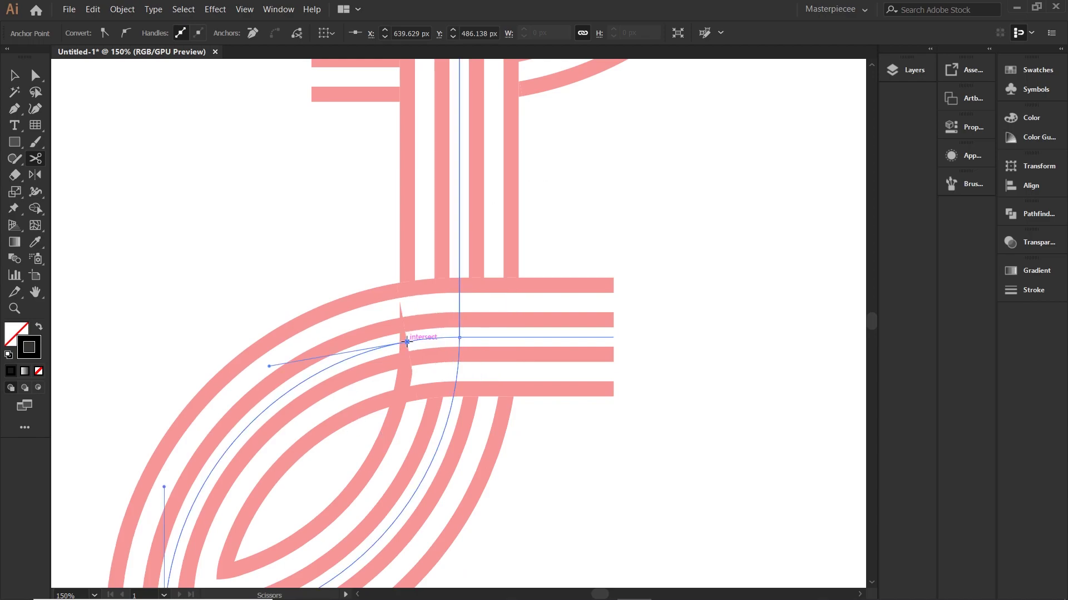
{"action": "key", "text": "ctrl+shift+a"}
{"action": "key", "text": "v"}
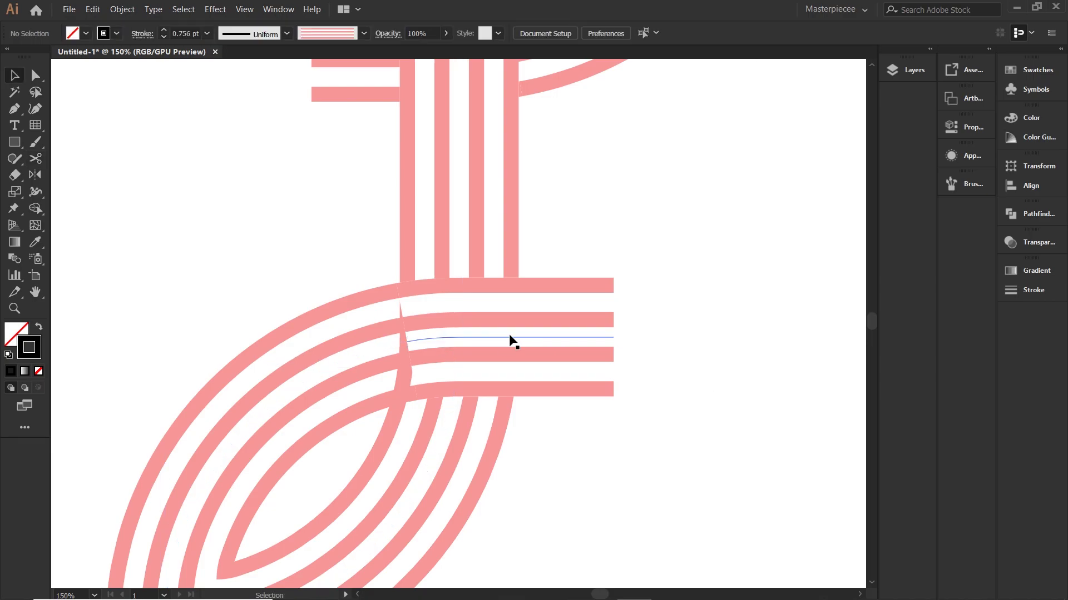
Send the cut-off horizontal end piece at the lower crossing to the back and deselect it
{"action": "left_click", "coordinate": [527, 341]}
{"action": "key", "text": "ctrl+shift+bracketleft"}
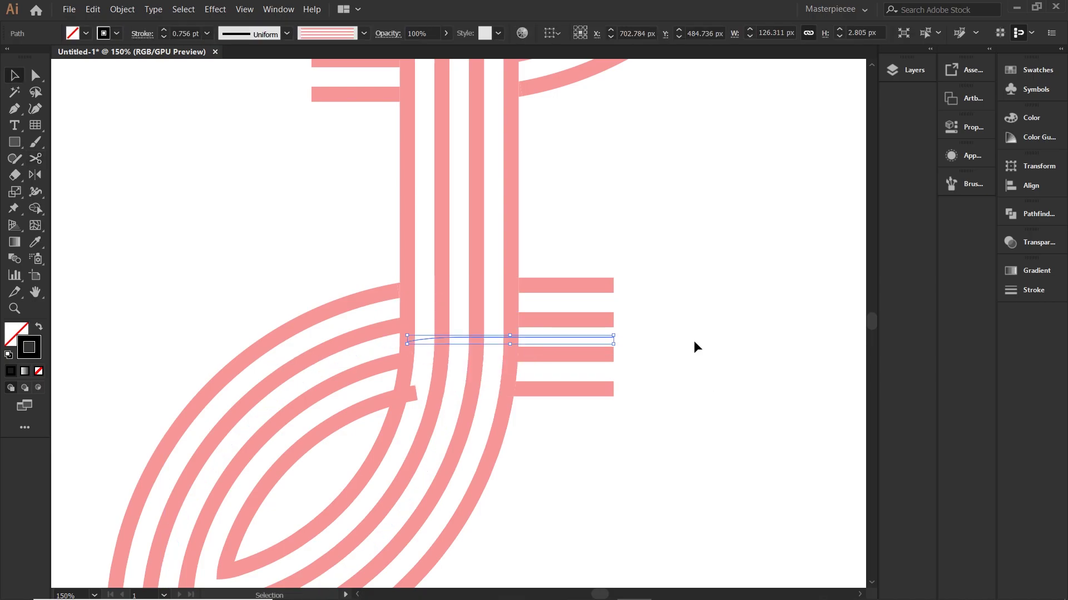
{"action": "left_click", "coordinate": [712, 348]}
{"action": "scroll", "coordinate": [712, 348], "scroll_direction": "up", "scroll_amount": 5}
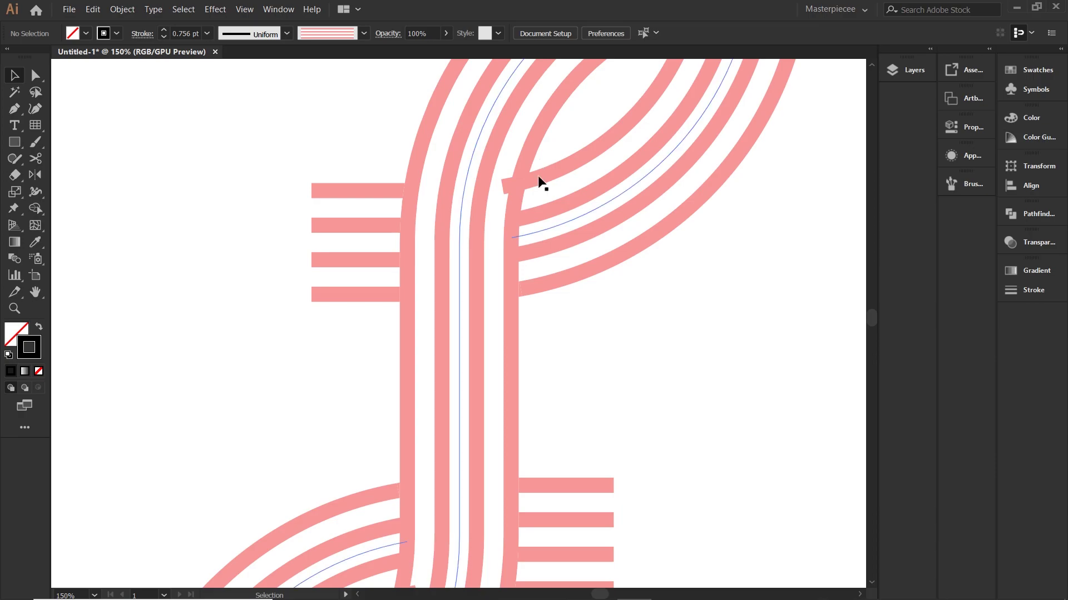
{"action": "left_click", "coordinate": [536, 176]}
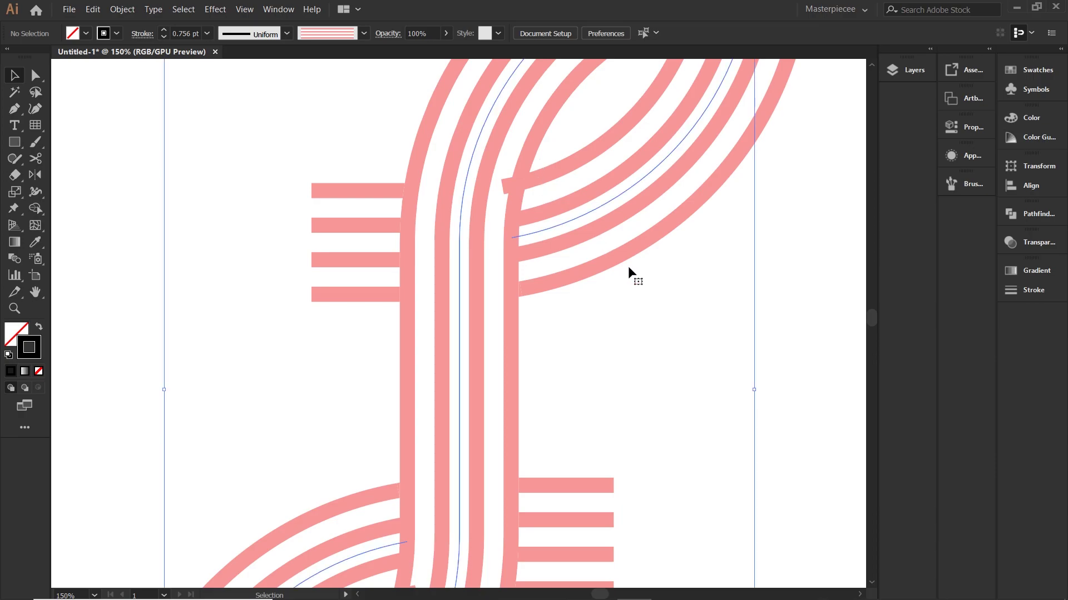
{"action": "left_click", "coordinate": [648, 343]}
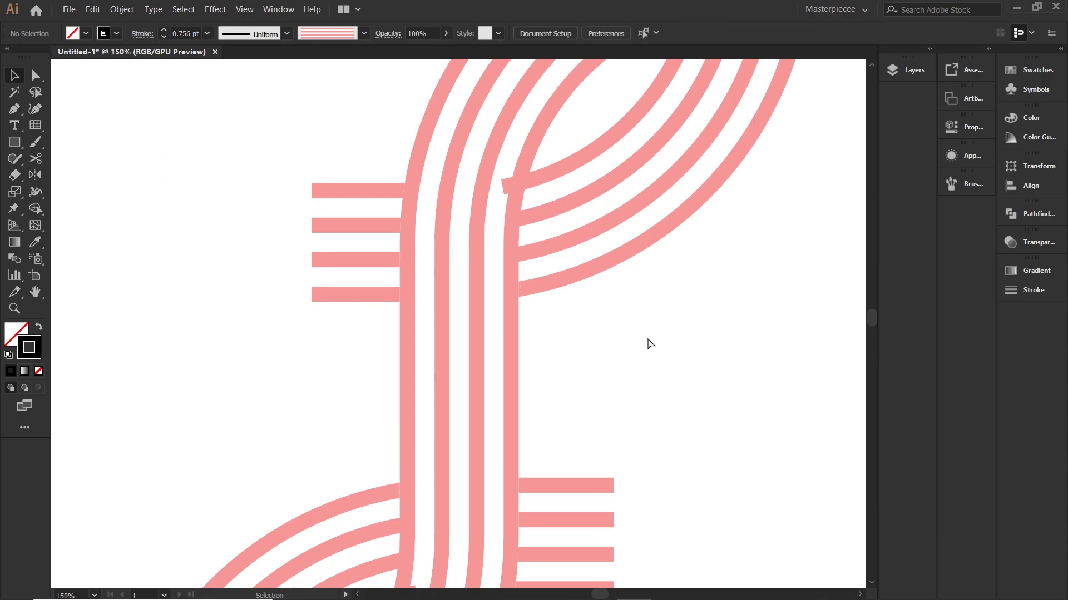
{"action": "key", "text": "a"}
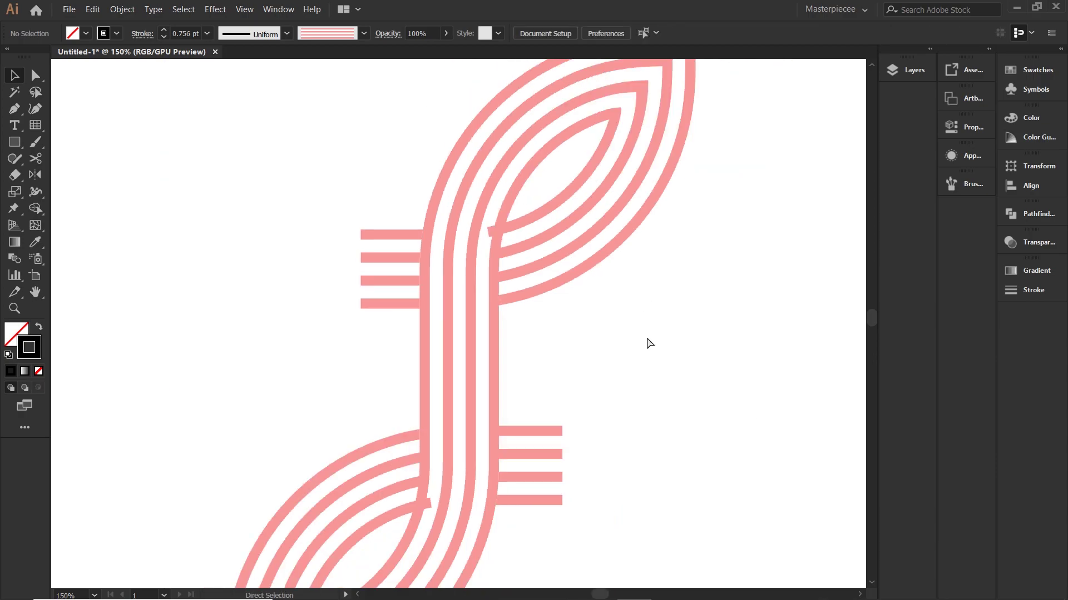
{"action": "key", "text": "ctrl+minus"}
{"action": "key", "text": "ctrl+minus"}
{"action": "key", "text": "ctrl+minus"}
{"action": "key", "text": "v"}
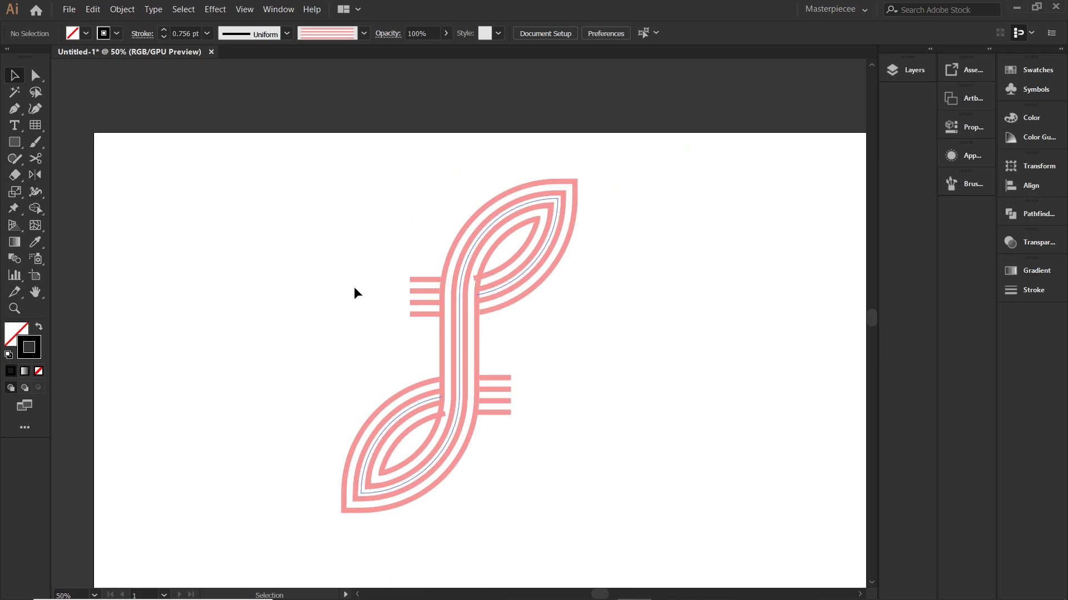
{"action": "left_click_drag", "start_coordinate": [361, 242], "coordinate": [552, 466]}
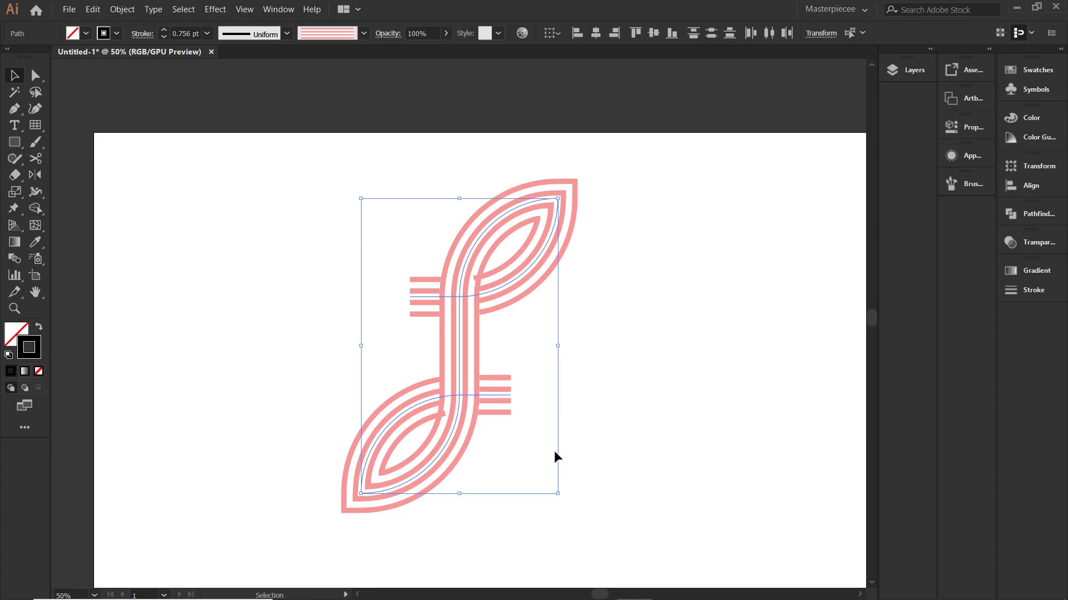
{"action": "left_click", "coordinate": [609, 424]}
{"action": "scroll", "coordinate": [606, 423], "scroll_direction": "down", "scroll_amount": 1}
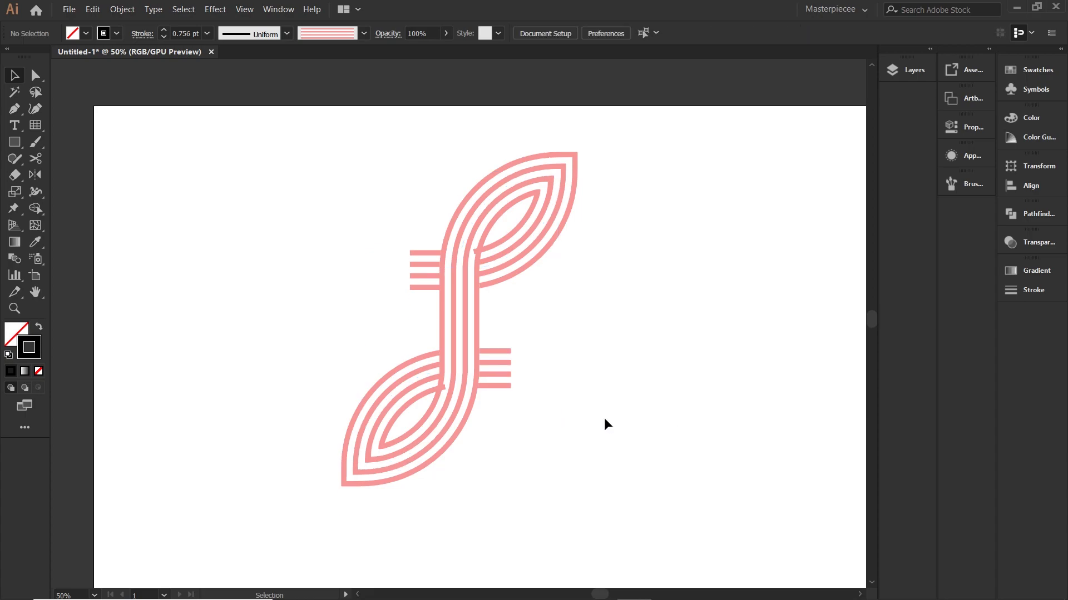
Move the lower leaf's anchor points straight down to lengthen the vertical stripe band, making the whole shape about 642.5 px tall
{"action": "left_click", "coordinate": [34, 74]}
{"action": "left_click_drag", "start_coordinate": [275, 327], "coordinate": [595, 511]}
{"action": "left_click", "coordinate": [460, 371], "text": "shift"}
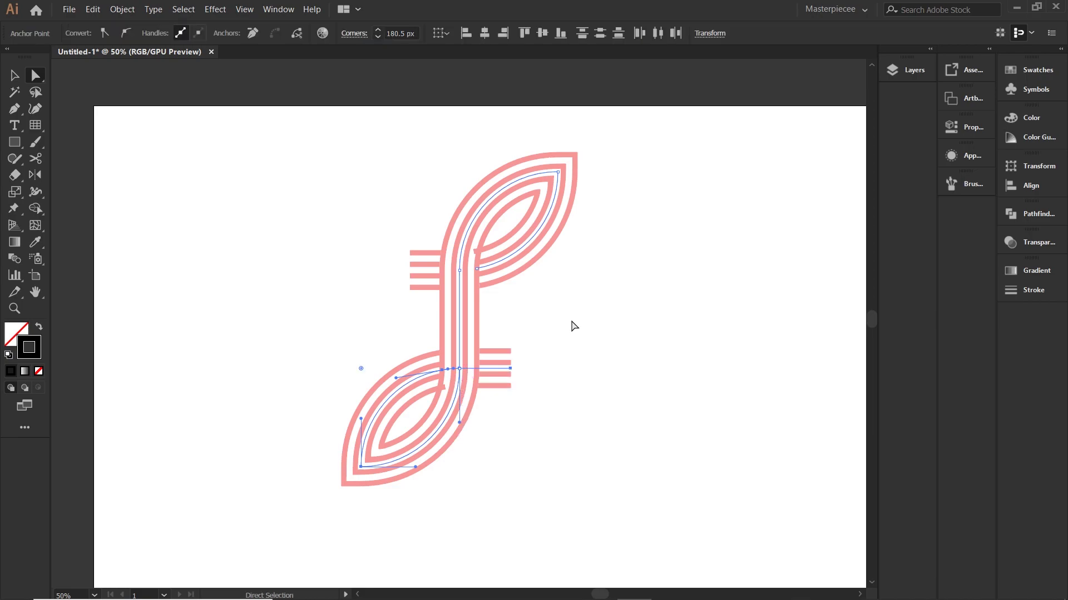
{"action": "key", "text": "shift+Down"}
{"action": "key", "text": "shift+Down"}
{"action": "key", "text": "shift+Down"}
{"action": "key", "text": "shift+Down"}
{"action": "key", "text": "shift+Down"}
{"action": "key", "text": "shift+Down"}
{"action": "key", "text": "shift+Down"}
{"action": "key", "text": "shift+Down"}
{"action": "key", "text": "shift+Down"}
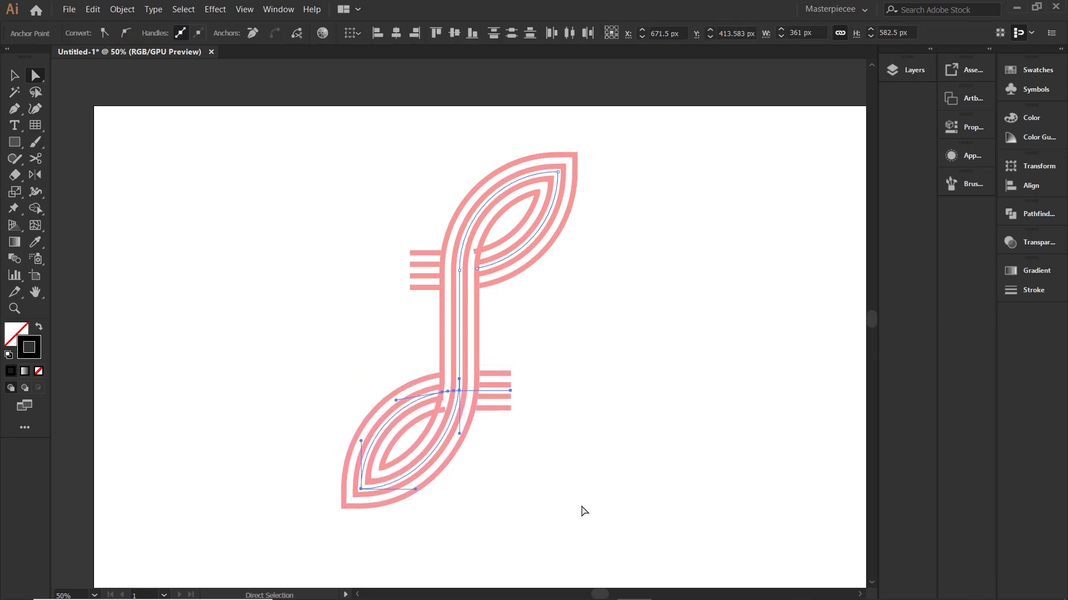
{"action": "key", "text": "shift+Down"}
{"action": "key", "text": "shift+Down"}
{"action": "key", "text": "shift+Down"}
{"action": "key", "text": "shift+Down"}
{"action": "key", "text": "shift+Down"}
{"action": "key", "text": "shift+Down"}
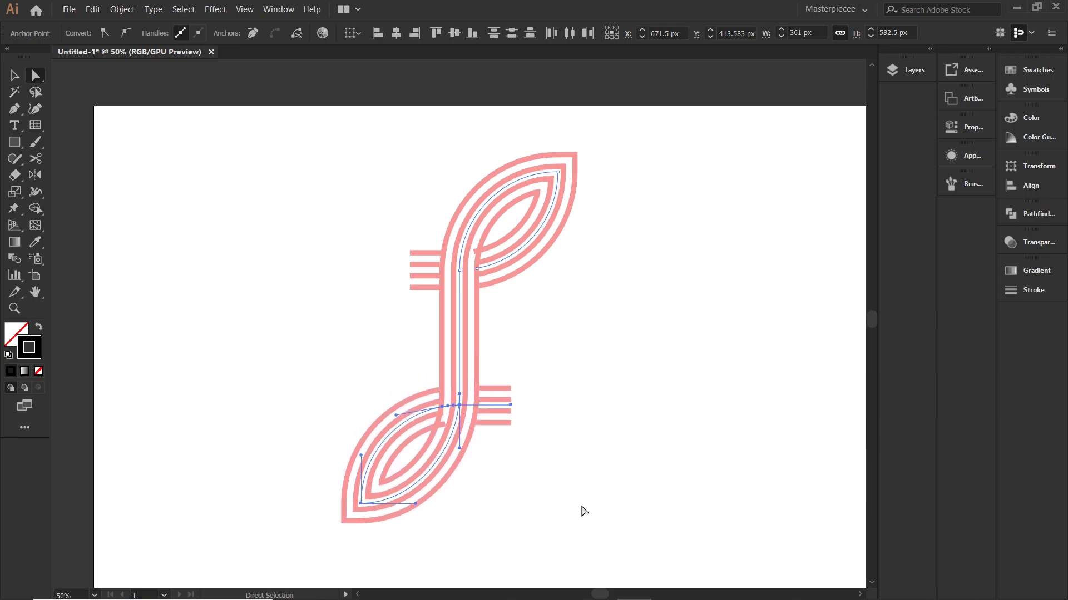
{"action": "key", "text": "Down"}
{"action": "key", "text": "Down"}
{"action": "key", "text": "Down"}
{"action": "key", "text": "Down"}
{"action": "key", "text": "Down"}
{"action": "key", "text": "Down"}
{"action": "key", "text": "Down"}
{"action": "key", "text": "Down"}
{"action": "key", "text": "Down"}
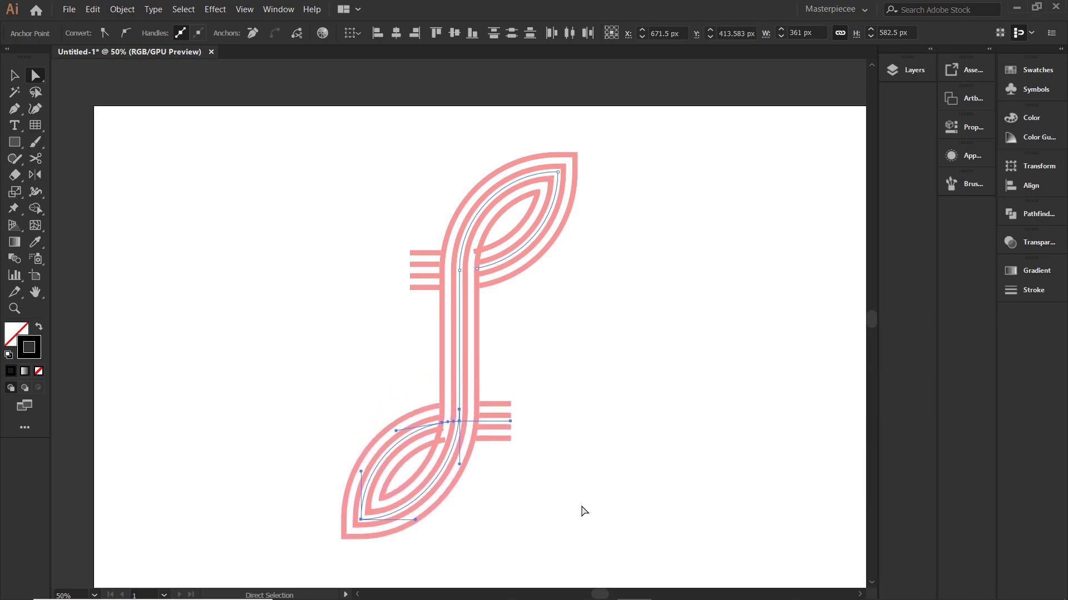
{"action": "left_click", "coordinate": [581, 506]}
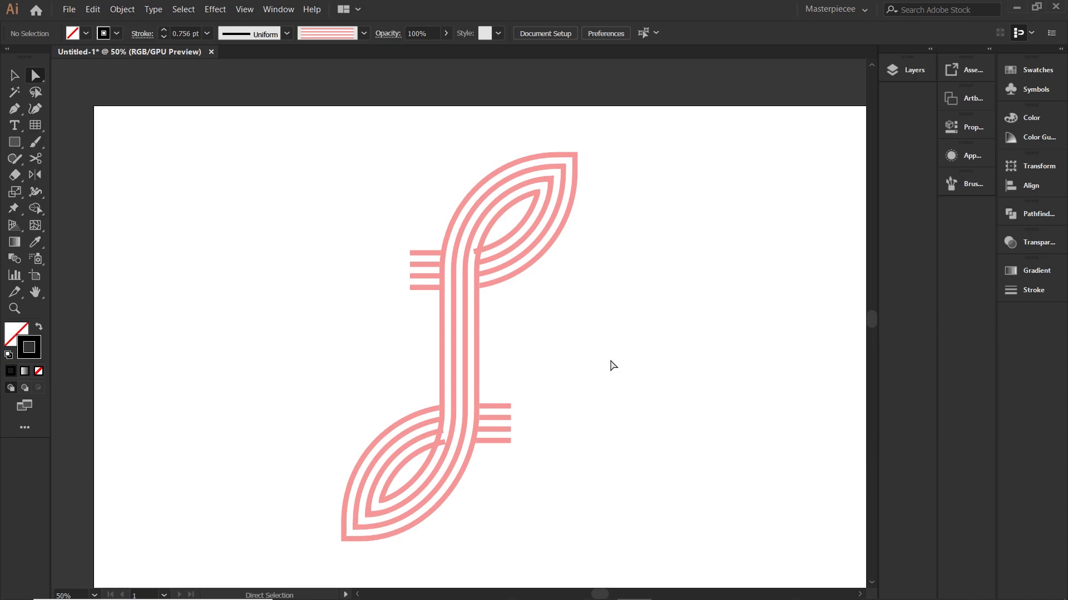
Rotate a copy of the whole striped shape about 58° clockwise around its center, repeat the rotated copy once, and deselect
{"action": "key", "text": "ctrl+a"}
{"action": "key", "text": "r"}
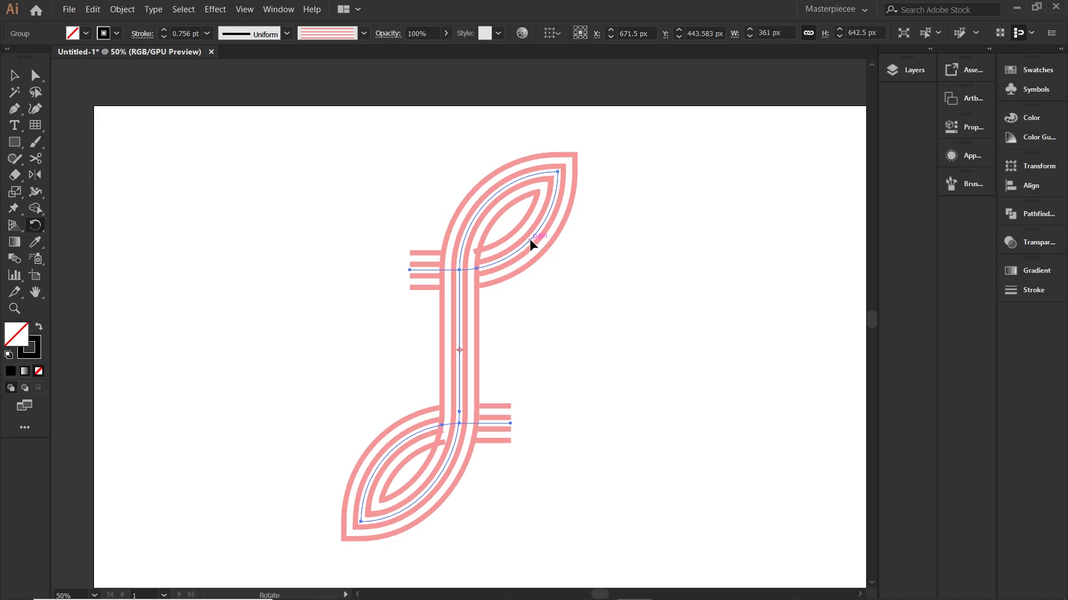
{"action": "left_click_drag", "start_coordinate": [530, 236], "coordinate": [577, 352]}
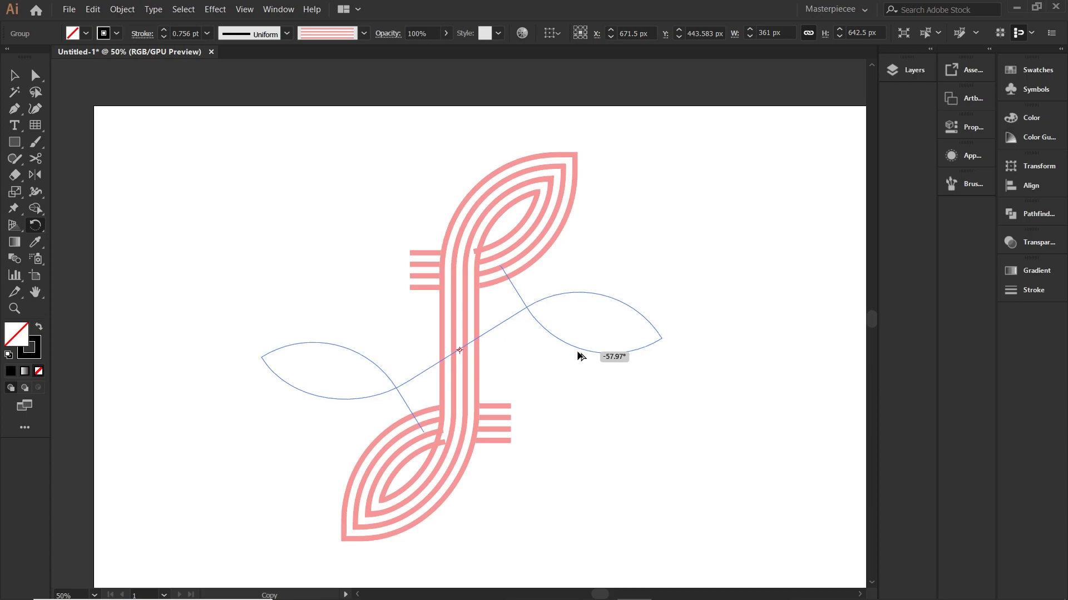
{"action": "left_click_drag", "start_coordinate": [577, 352], "coordinate": [578, 351]}
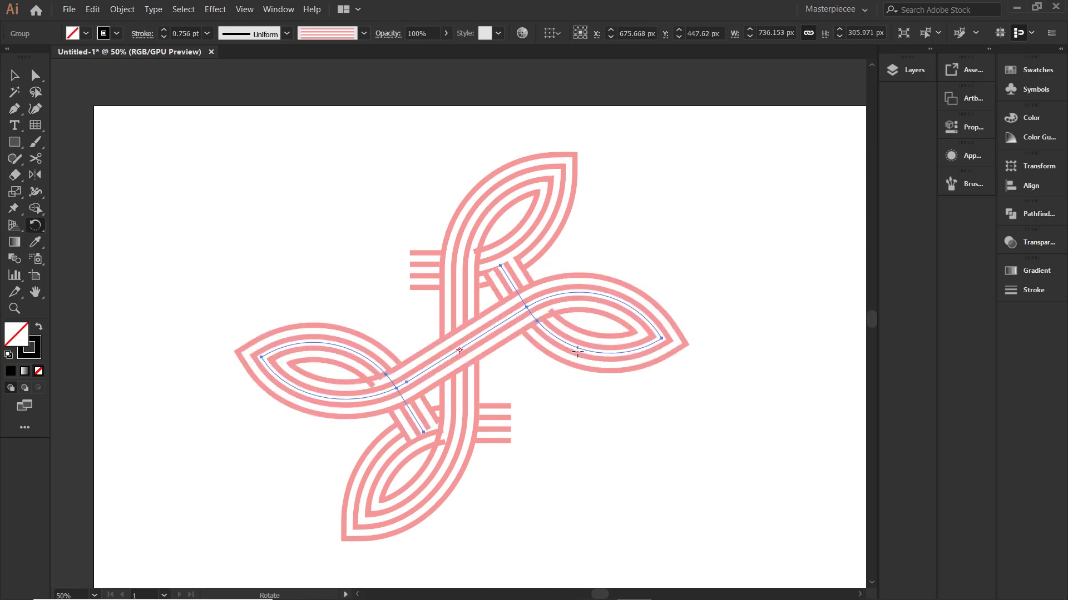
{"action": "key", "text": "ctrl+d"}
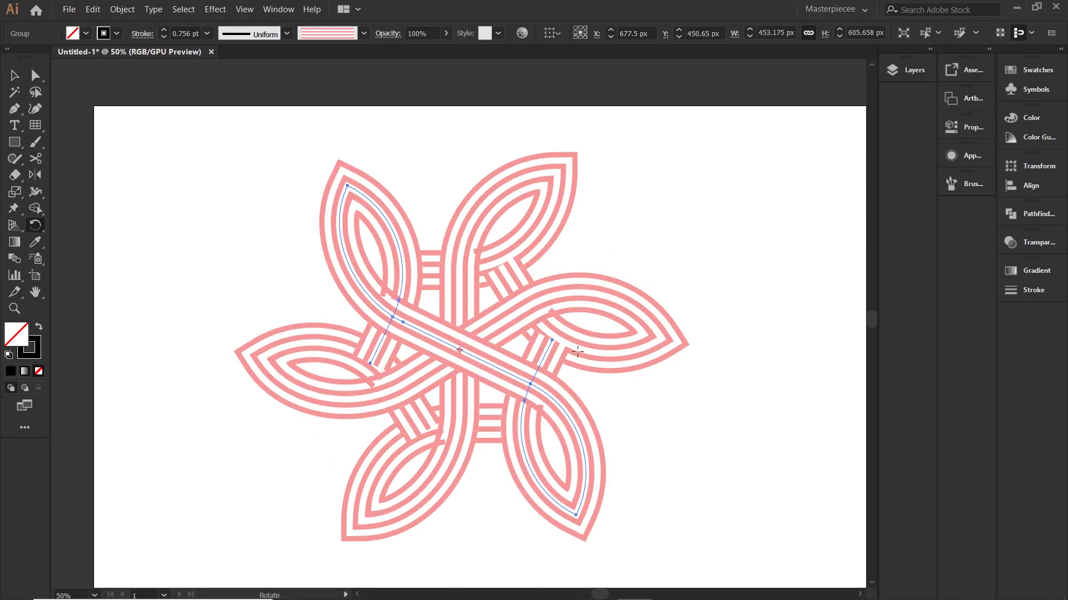
{"action": "key", "text": "v"}
{"action": "left_click", "coordinate": [712, 231]}
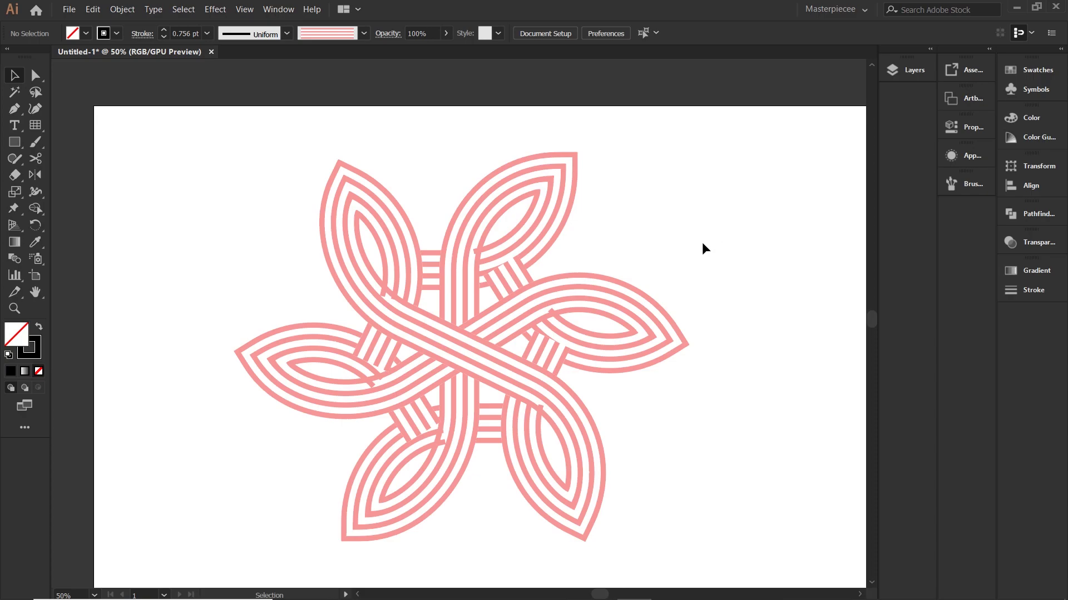
Expand the appearance of all three striped shapes, ungroup the result and deselect
{"action": "left_click_drag", "start_coordinate": [707, 210], "coordinate": [248, 412]}
{"action": "left_click", "coordinate": [719, 313]}
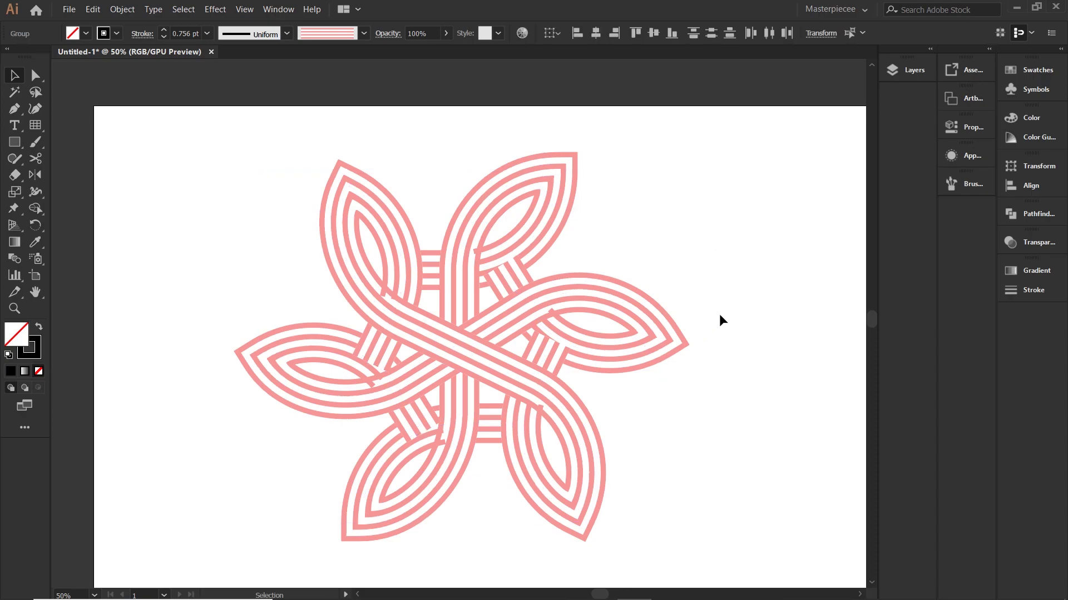
{"action": "left_click", "coordinate": [719, 314]}
{"action": "left_click_drag", "start_coordinate": [180, 167], "coordinate": [647, 473]}
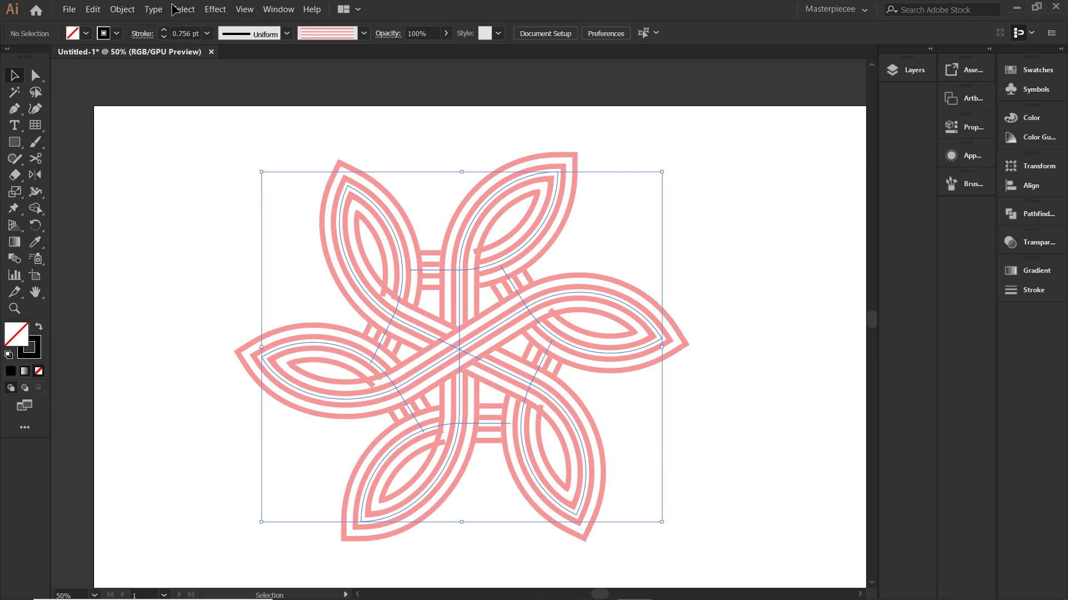
{"action": "left_click", "coordinate": [123, 9]}
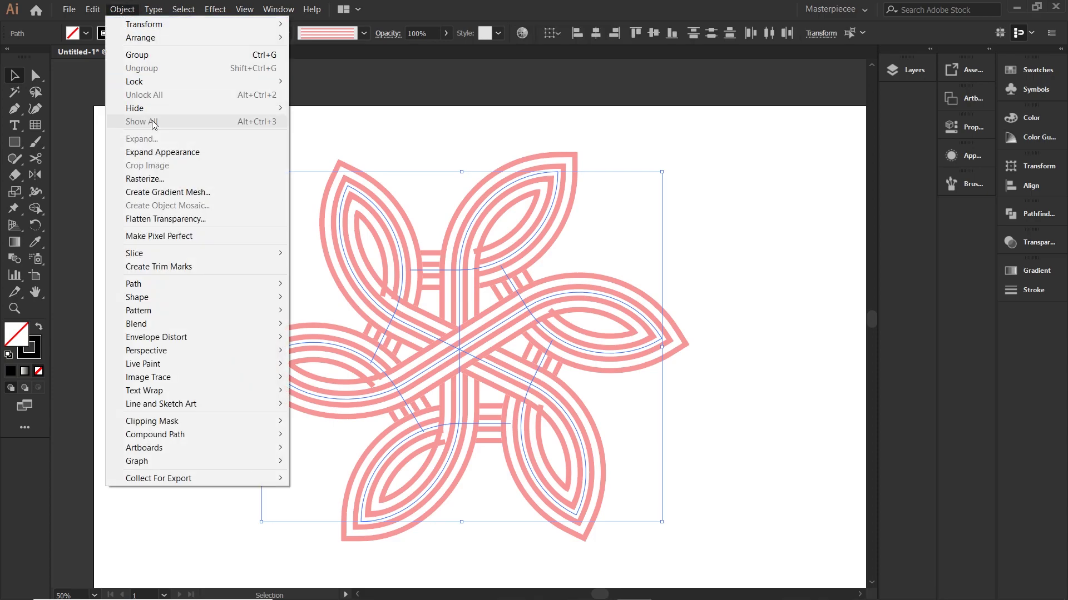
{"action": "left_click", "coordinate": [152, 152]}
{"action": "right_click", "coordinate": [482, 306]}
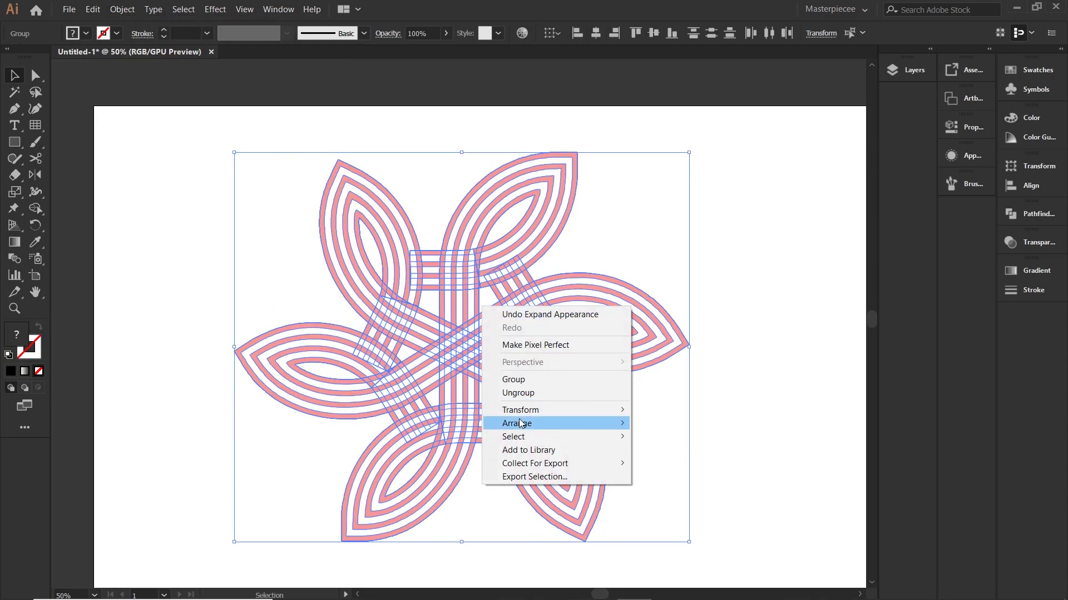
{"action": "left_click", "coordinate": [589, 391]}
{"action": "left_click", "coordinate": [613, 211]}
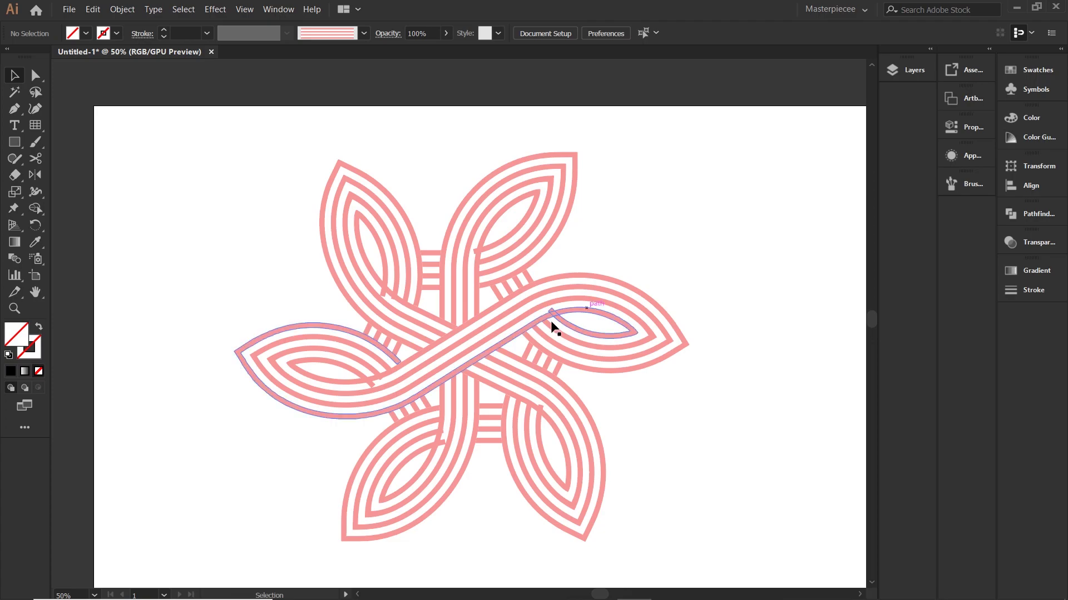
Split all overlapping stripes with the Pathfinder Divide operation, ungroup the resulting pieces and deselect
{"action": "left_click", "coordinate": [552, 313]}
{"action": "left_click_drag", "start_coordinate": [552, 316], "coordinate": [552, 316]}
{"action": "left_click_drag", "start_coordinate": [165, 177], "coordinate": [683, 519]}
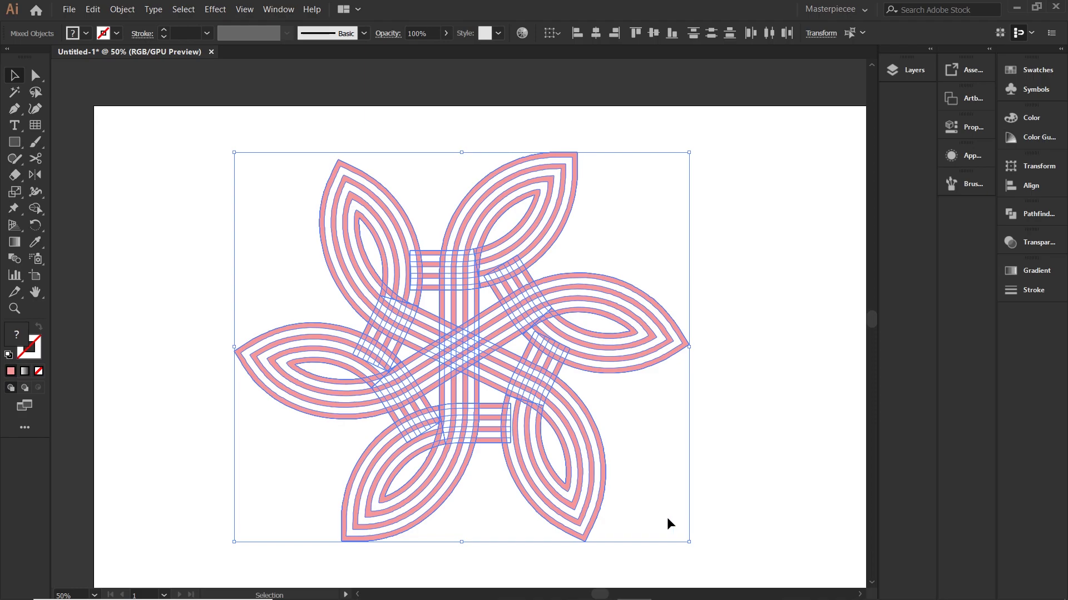
{"action": "key", "text": "ctrl+="}
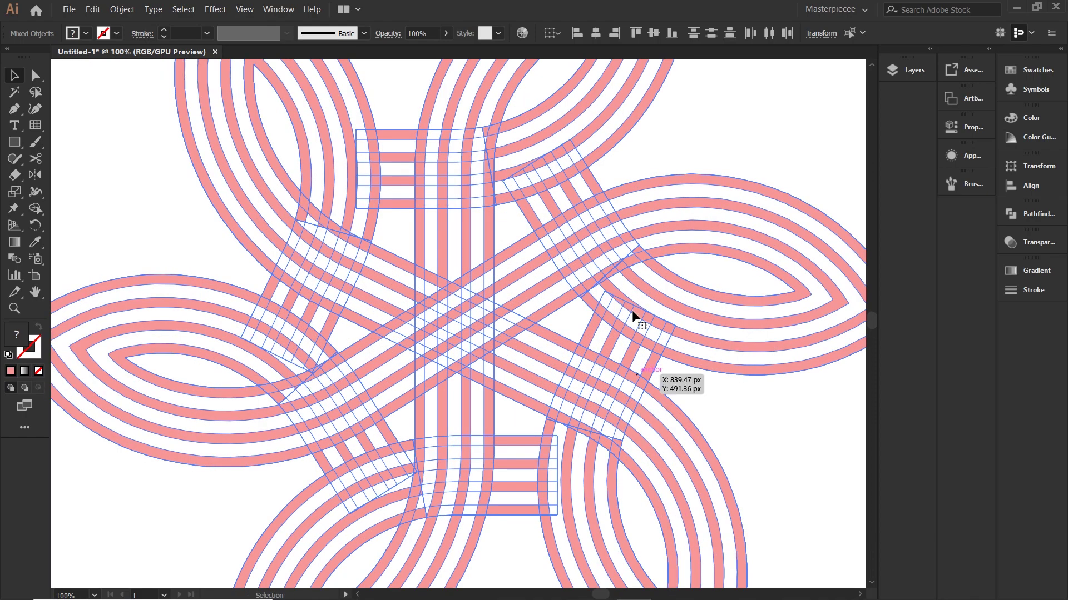
{"action": "left_click", "coordinate": [1032, 213]}
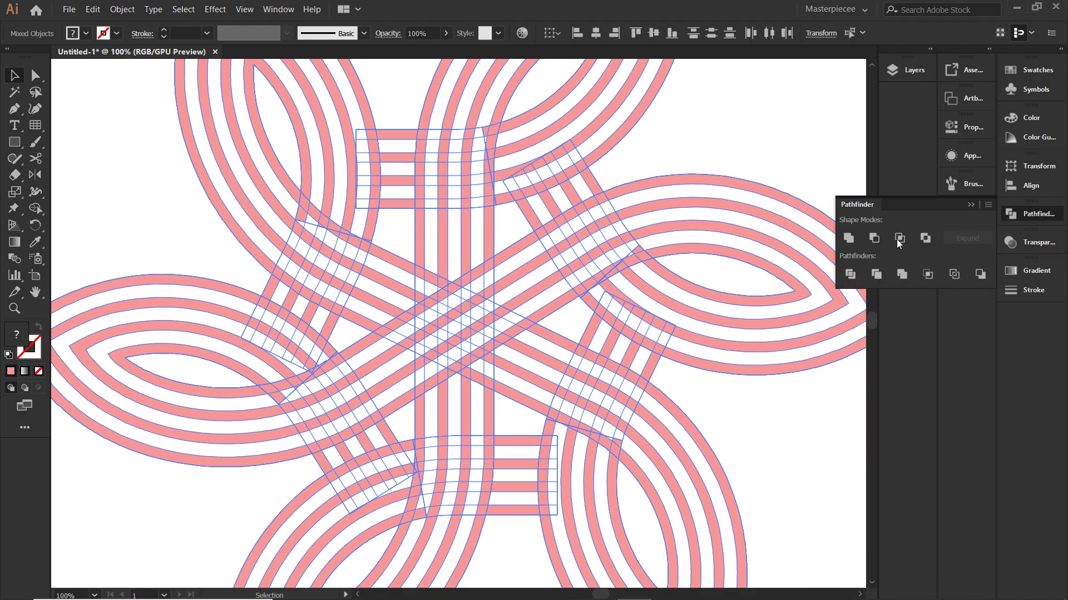
{"action": "left_click", "coordinate": [856, 276]}
{"action": "left_click", "coordinate": [971, 205]}
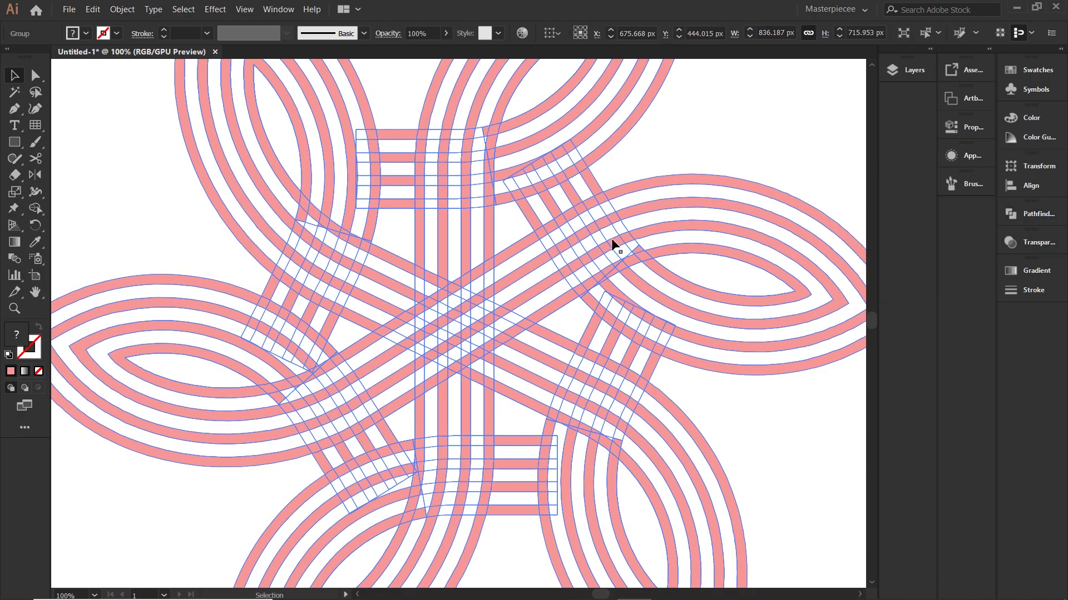
{"action": "right_click", "coordinate": [612, 239]}
{"action": "left_click", "coordinate": [648, 340]}
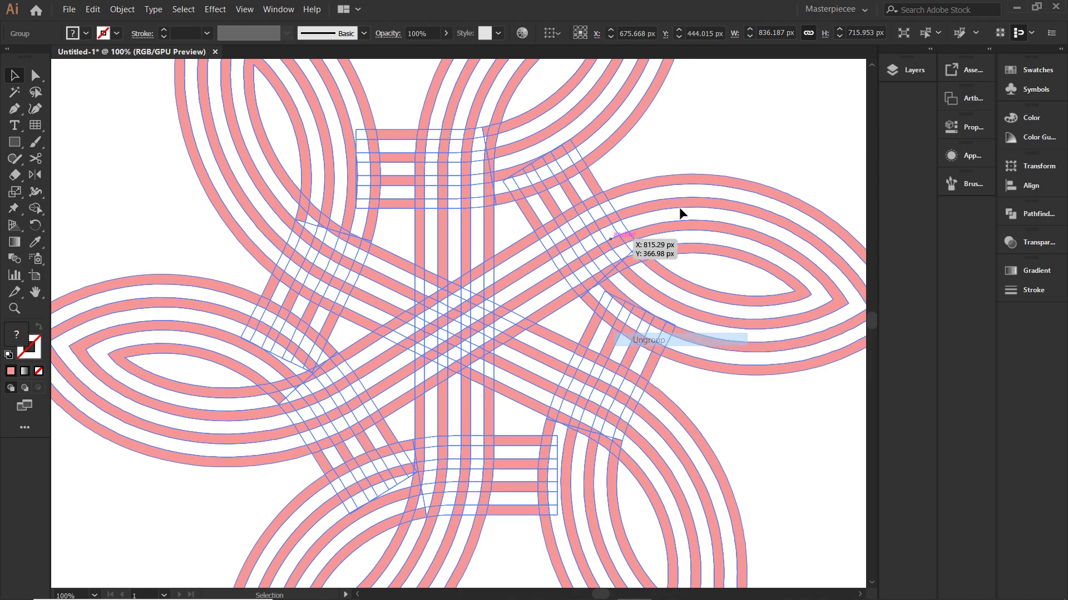
{"action": "left_click", "coordinate": [733, 153]}
Delete the stray stripe stubs overhanging the crossings of the right, upper-right and upper-left leaves
{"action": "left_click", "coordinate": [635, 248]}
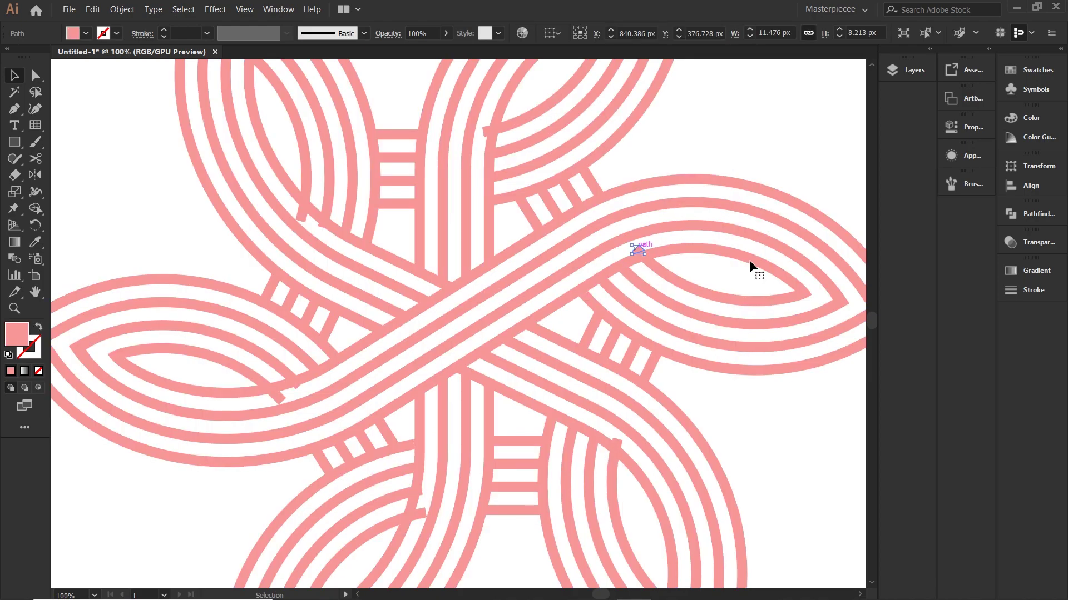
{"action": "key", "text": "Delete"}
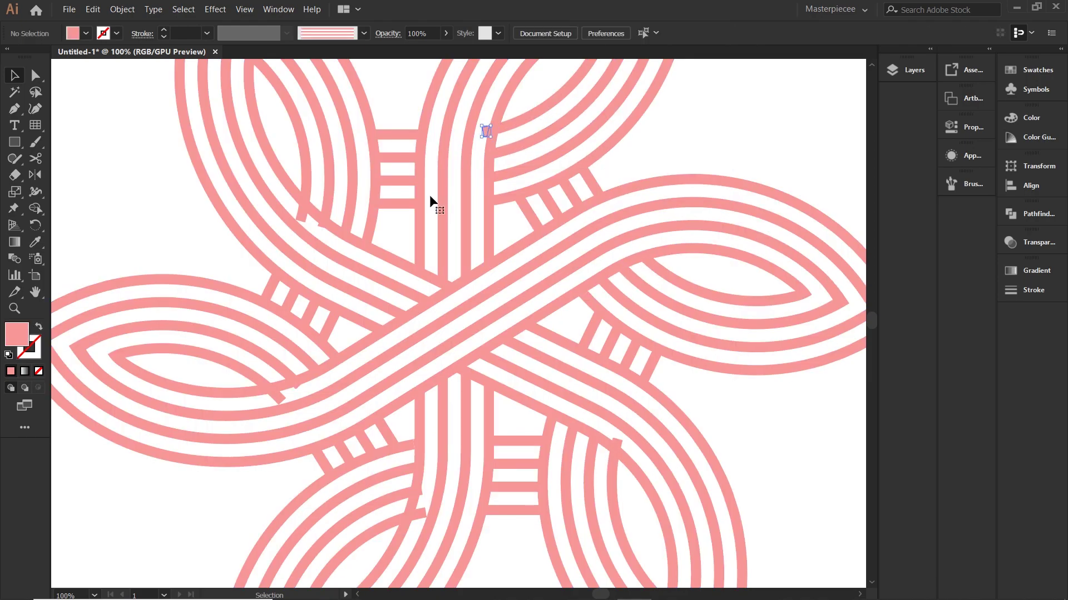
{"action": "left_click", "coordinate": [301, 218], "text": "shift"}
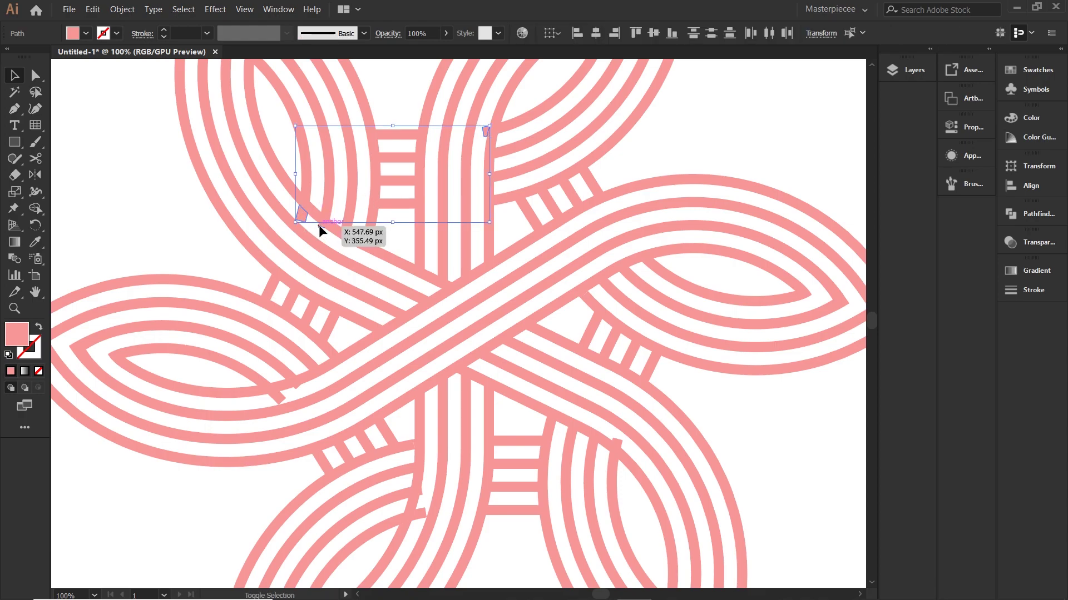
{"action": "left_click", "coordinate": [318, 224], "text": "shift"}
{"action": "left_click", "coordinate": [319, 226], "text": "shift"}
{"action": "key", "text": "Delete"}
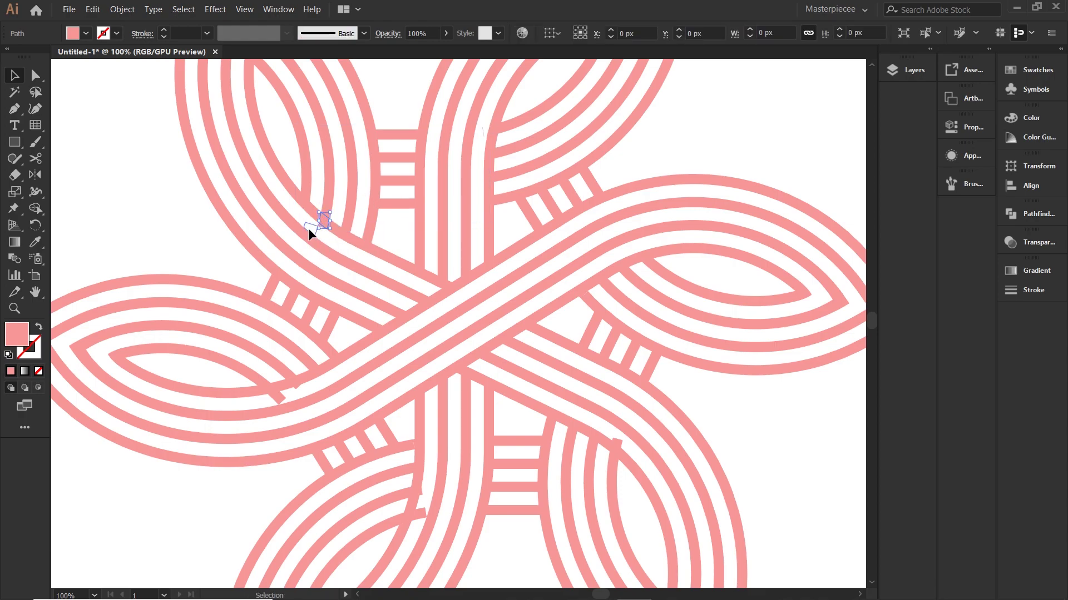
Undo the last change and delete the remaining small stub slivers below the upper-left leaf's inner stripe
{"action": "left_click", "coordinate": [339, 246]}
{"action": "key", "text": "ctrl+z"}
{"action": "scroll", "coordinate": [358, 209], "scroll_direction": "up", "scroll_amount": 4}
{"action": "key", "text": "Delete"}
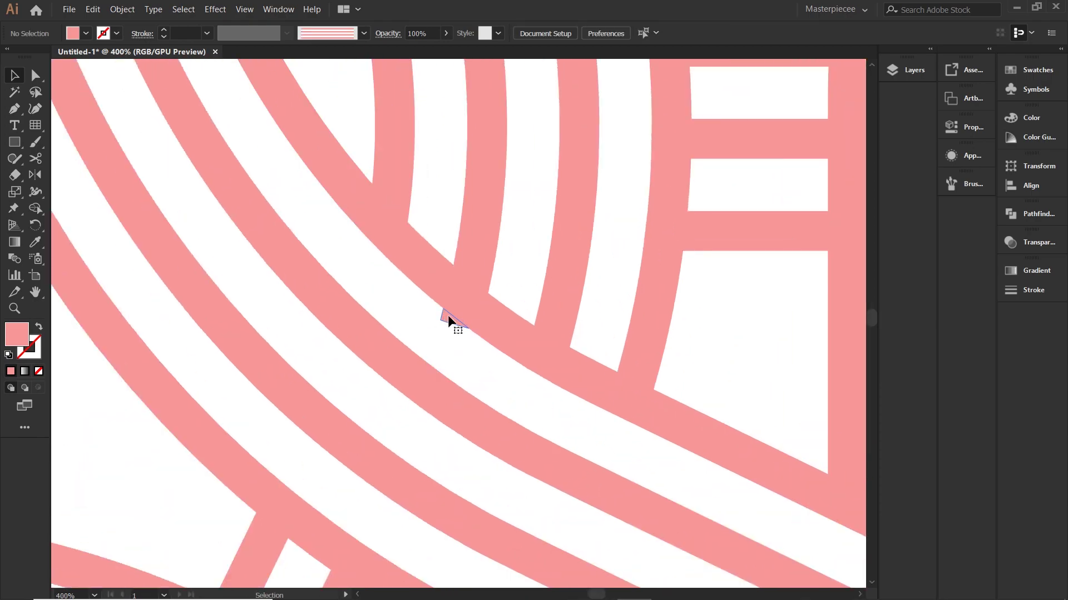
{"action": "left_click", "coordinate": [447, 318]}
{"action": "key", "text": "Delete"}
Delete the two stripe stubs protruding into the white gap where the lower-left leaf meets the vertical band
{"action": "scroll", "coordinate": [455, 340], "scroll_direction": "down", "scroll_amount": 3}
{"action": "scroll", "coordinate": [455, 345], "scroll_direction": "down", "scroll_amount": 3}
{"action": "scroll", "coordinate": [500, 415], "scroll_direction": "down", "scroll_amount": 5}
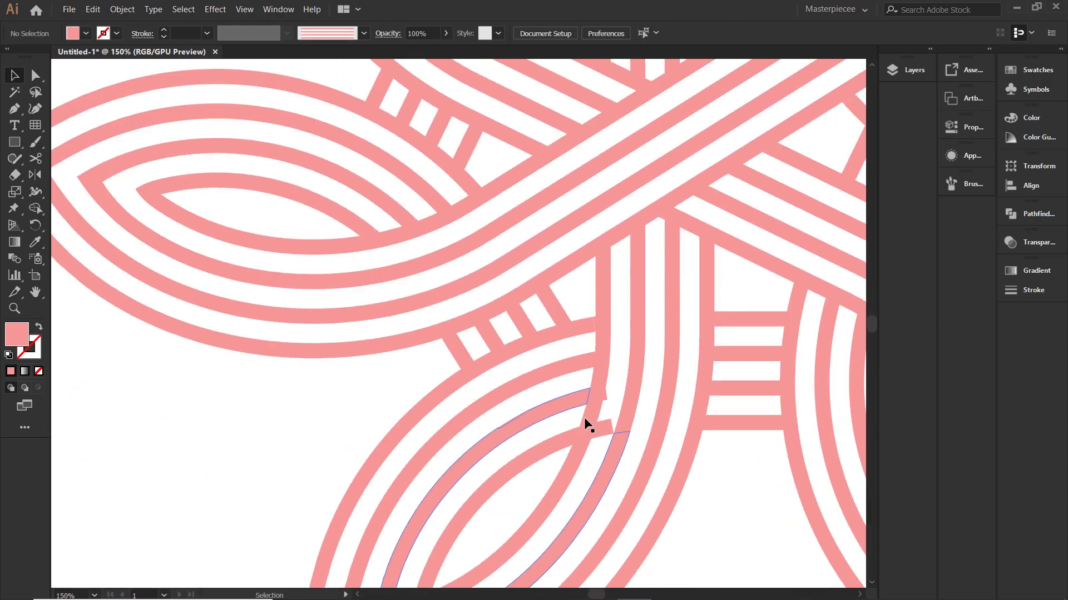
{"action": "left_click", "coordinate": [613, 427]}
{"action": "key", "text": "Delete"}
{"action": "left_click", "coordinate": [604, 394]}
{"action": "key", "text": "ctrl+plus"}
{"action": "key", "text": "ctrl+plus"}
{"action": "key", "text": "ctrl+plus"}
{"action": "key", "text": "ctrl+plus"}
{"action": "key", "text": "ctrl+plus"}
{"action": "key", "text": "ctrl+plus"}
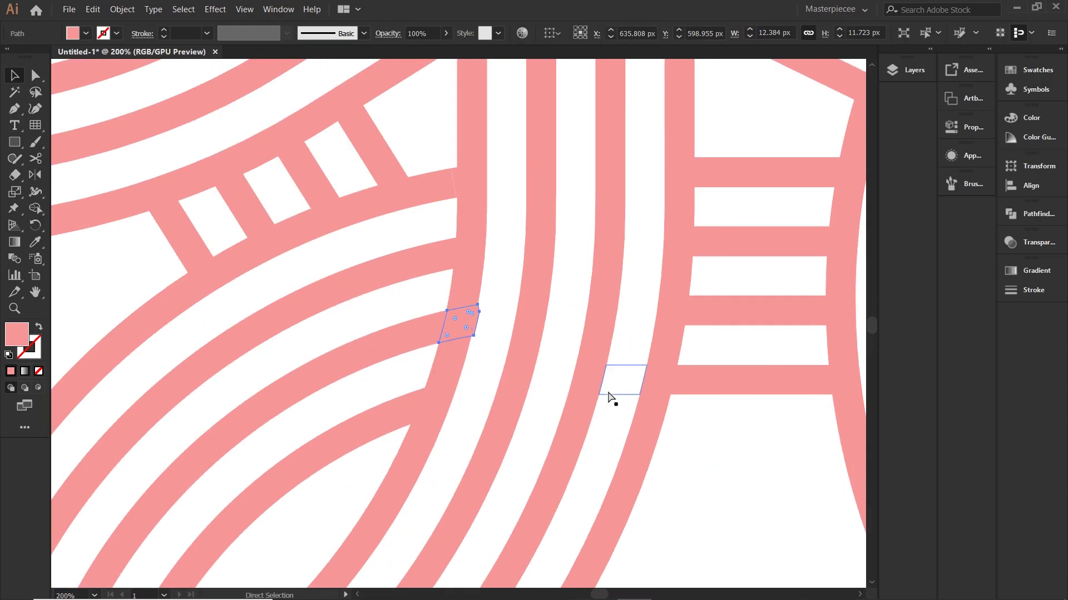
{"action": "left_click", "coordinate": [528, 300]}
{"action": "key", "text": "Delete"}
{"action": "scroll", "coordinate": [675, 356], "scroll_direction": "down", "scroll_amount": 6}
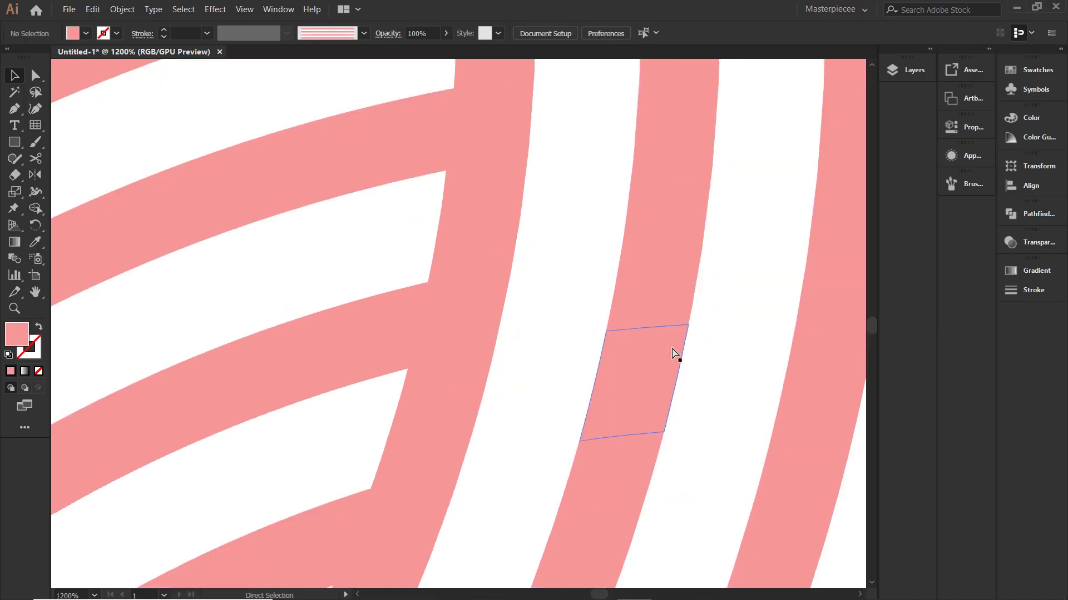
Check the remaining crossings for leftover fragments and select the small piece at the upper-right leaf's crossing
{"action": "scroll", "coordinate": [707, 218], "scroll_direction": "down", "scroll_amount": 3}
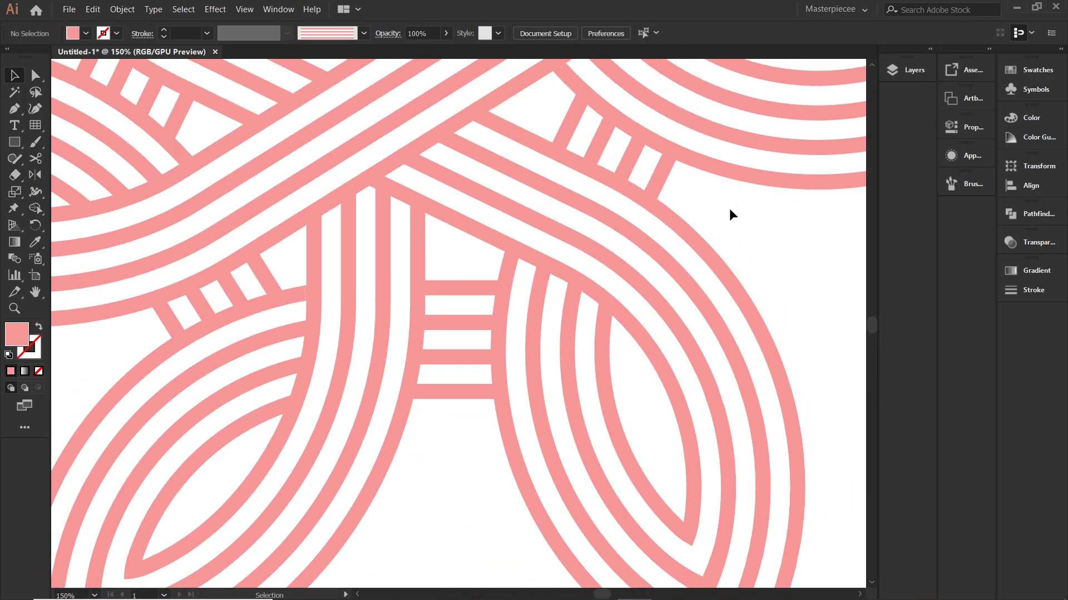
{"action": "scroll", "coordinate": [724, 367], "scroll_direction": "up", "scroll_amount": 4}
{"action": "scroll", "coordinate": [723, 369], "scroll_direction": "down", "scroll_amount": 1}
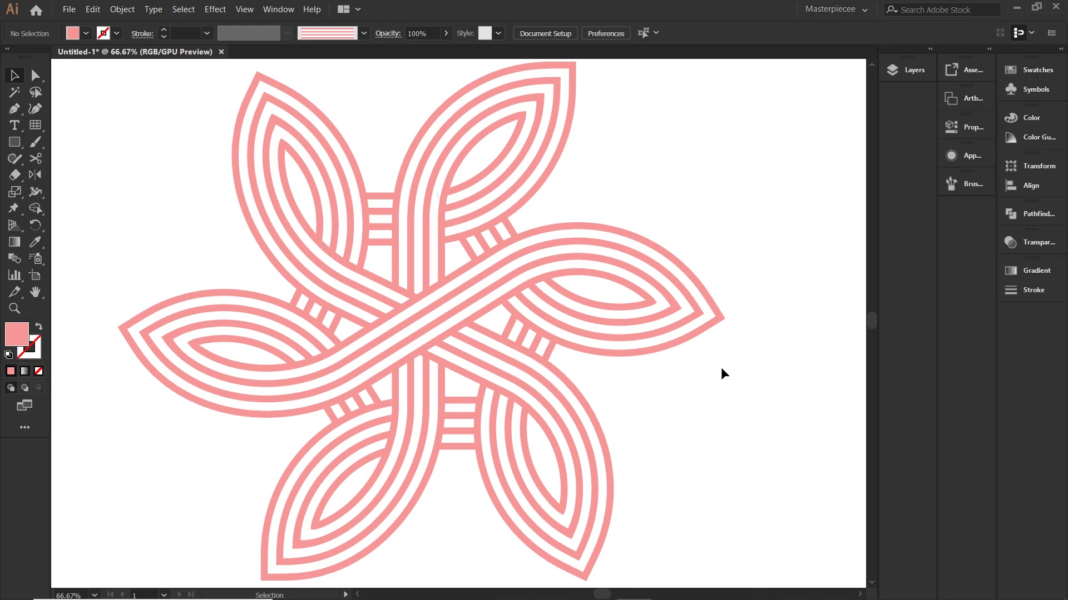
{"action": "left_click", "coordinate": [436, 193]}
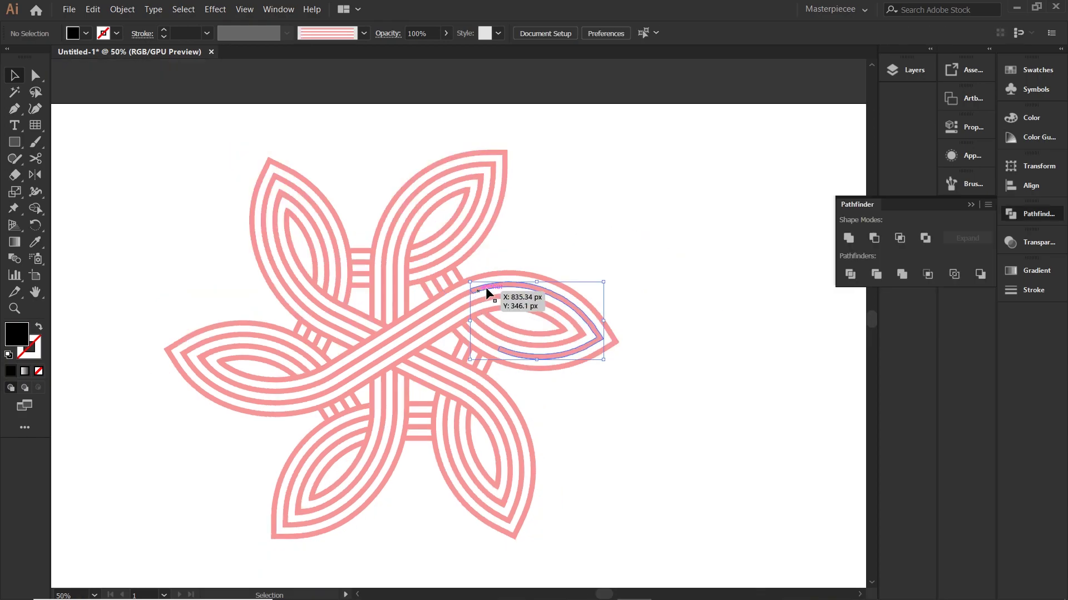
{"action": "left_click_drag", "start_coordinate": [564, 297], "coordinate": [647, 252]}
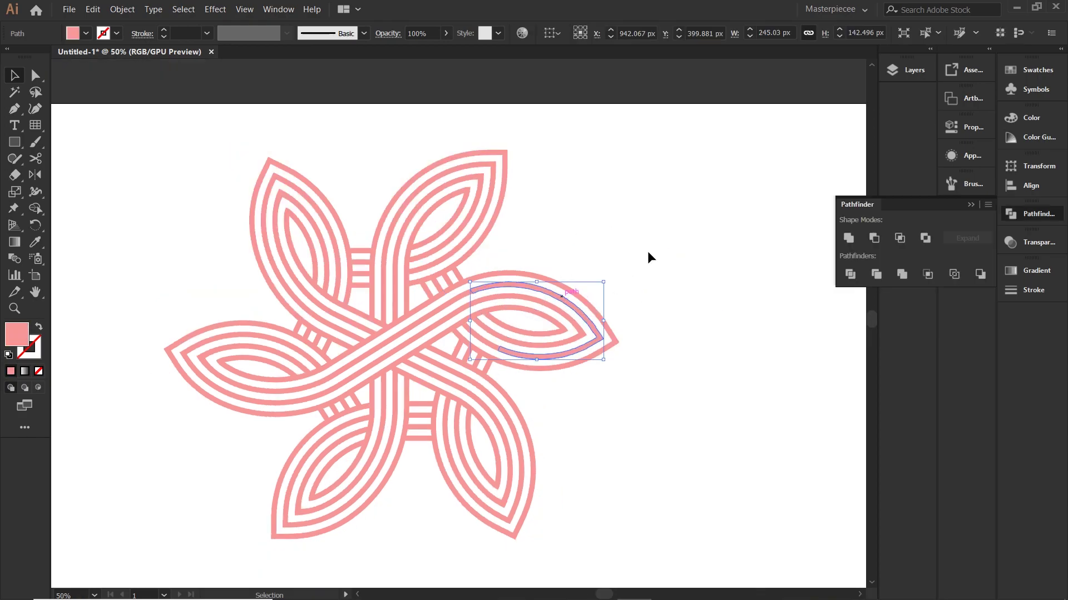
{"action": "left_click", "coordinate": [405, 329]}
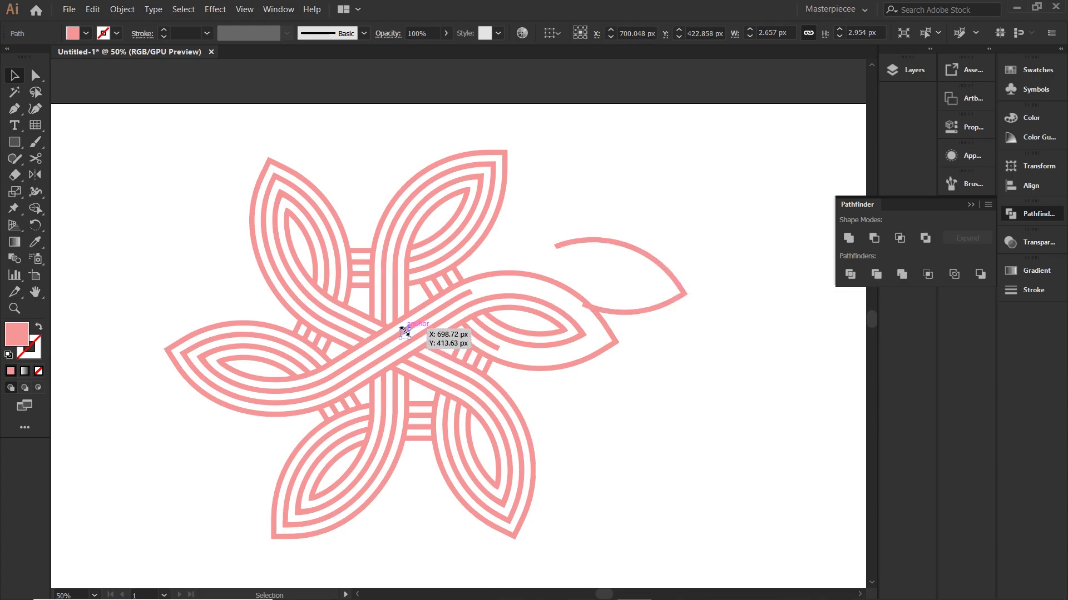
{"action": "left_click_drag", "start_coordinate": [418, 324], "coordinate": [472, 392]}
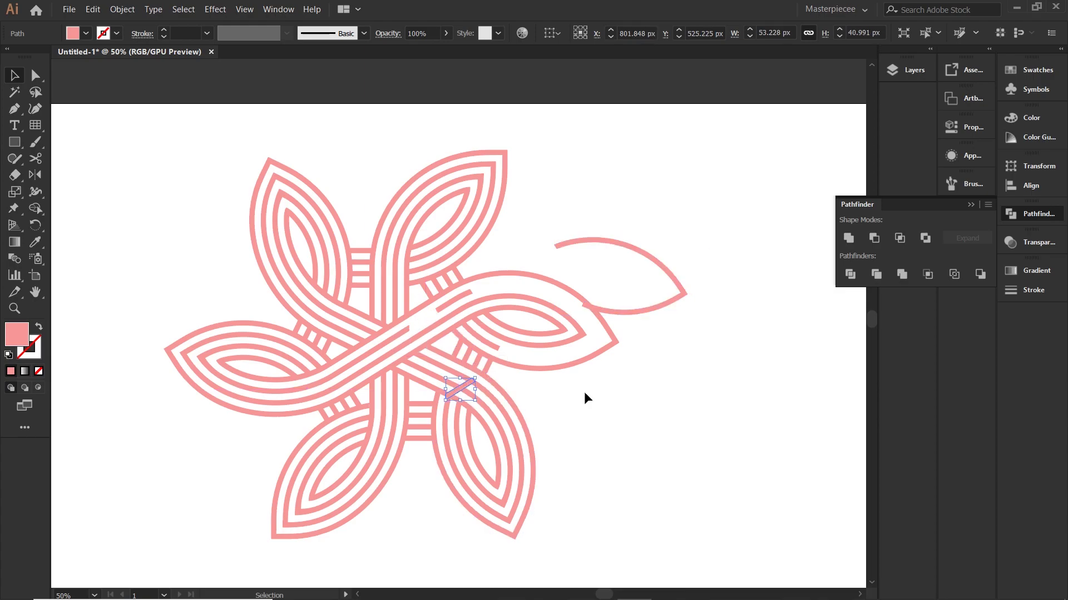
{"action": "left_click", "coordinate": [706, 376]}
{"action": "key", "text": "a"}
{"action": "key", "text": "ctrl+z"}
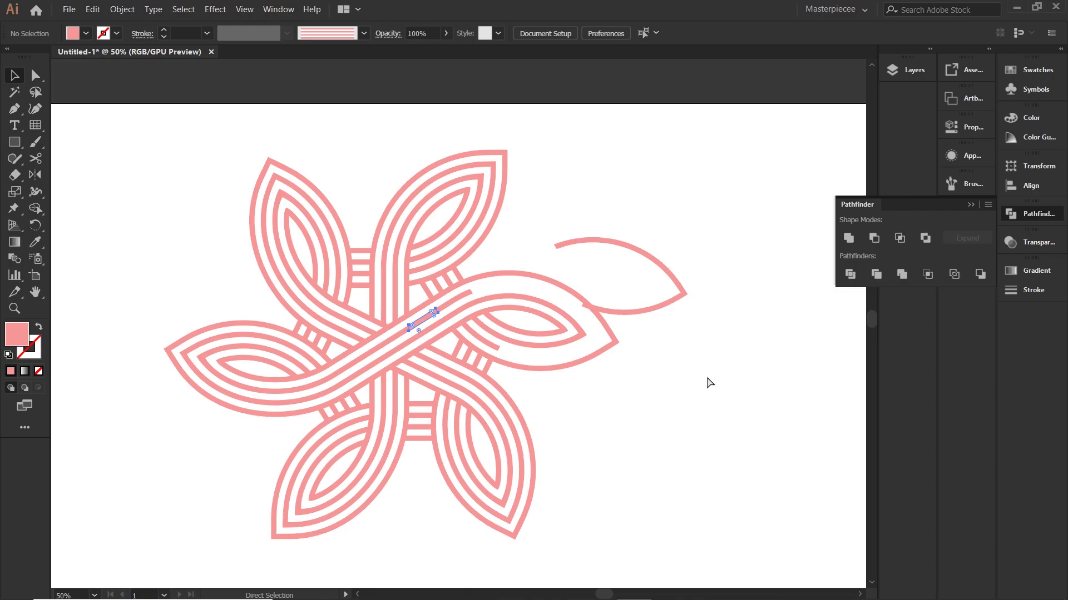
{"action": "key", "text": "ctrl+z"}
Select all the pink stripe pieces by matching fill with the Magic Wand and unite them
{"action": "key", "text": "v"}
{"action": "left_click_drag", "start_coordinate": [93, 144], "coordinate": [630, 497]}
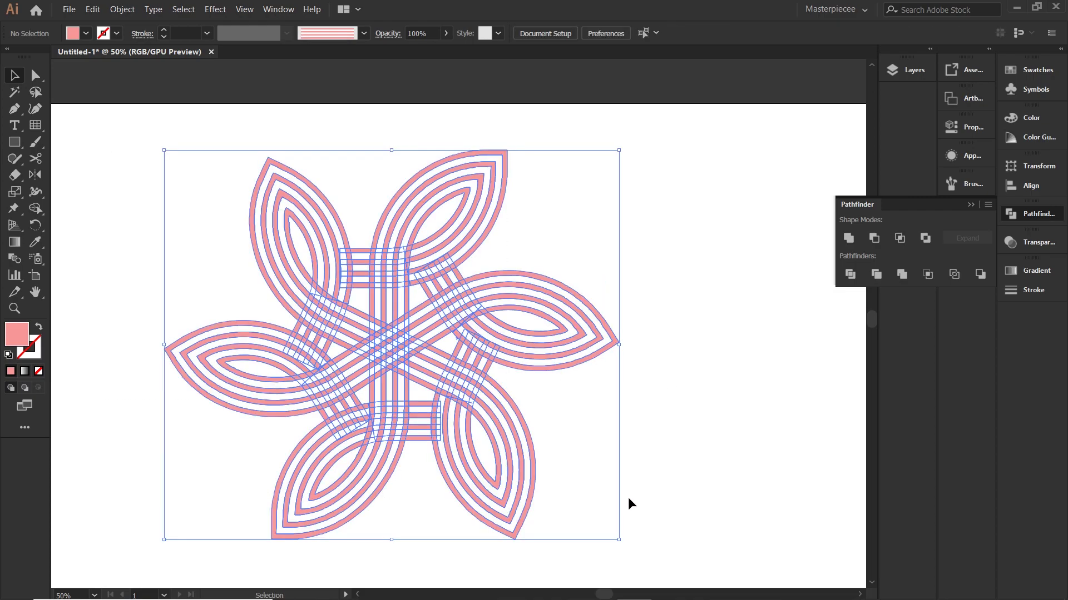
{"action": "left_click", "coordinate": [88, 153]}
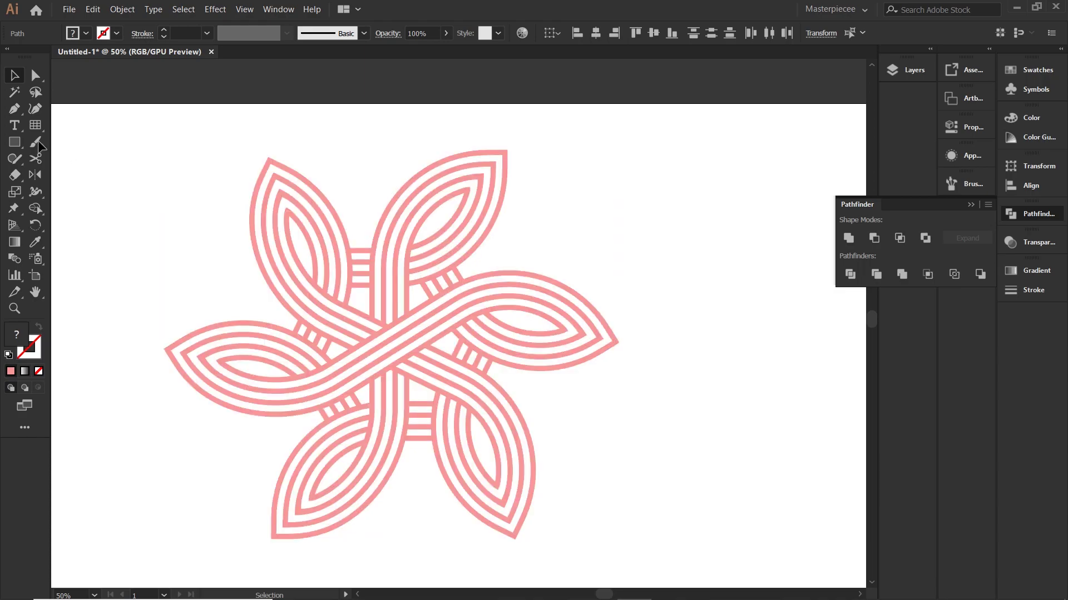
{"action": "left_click", "coordinate": [265, 167]}
{"action": "key", "text": "y"}
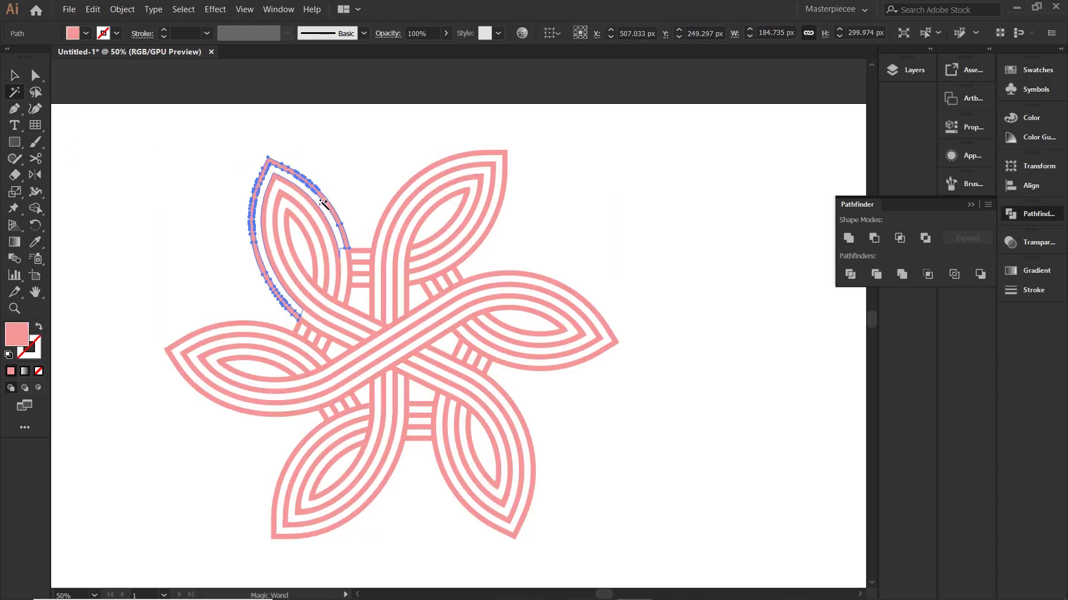
{"action": "left_click", "coordinate": [331, 205]}
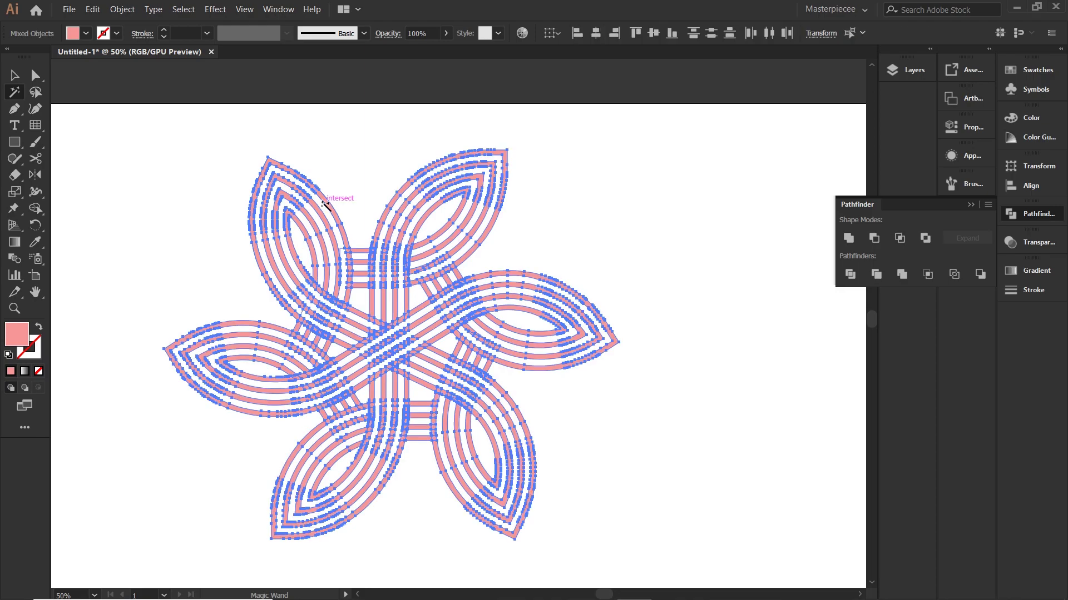
{"action": "left_click", "coordinate": [851, 242]}
{"action": "key", "text": "v"}
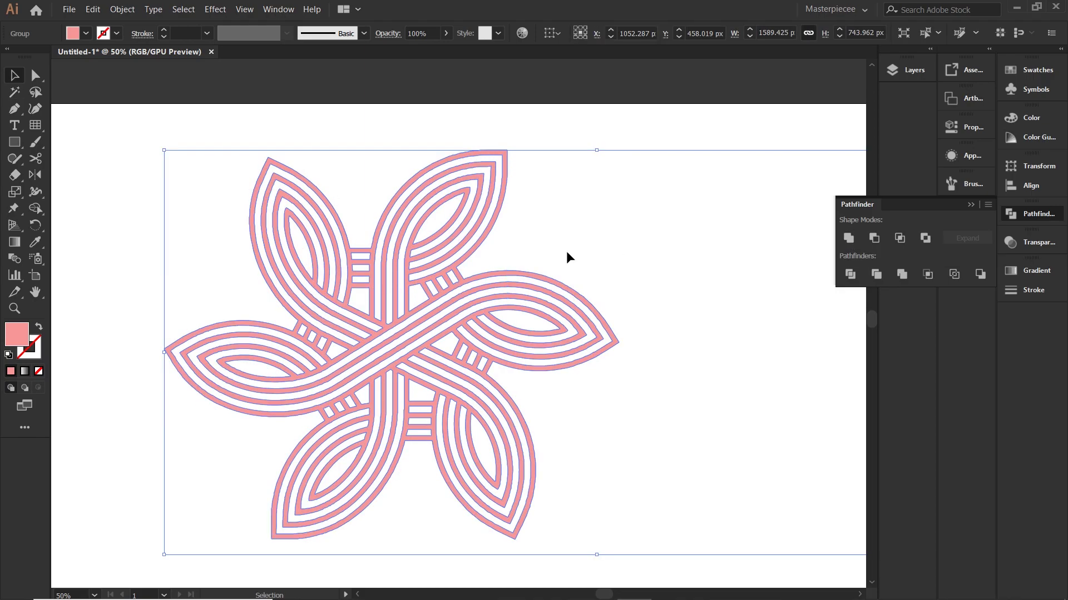
Shrink and move the united artwork aside, then delete the unfilled path fragments left behind
{"action": "left_click", "coordinate": [566, 251]}
{"action": "left_click", "coordinate": [627, 150]}
{"action": "left_click_drag", "start_coordinate": [600, 150], "coordinate": [650, 300]}
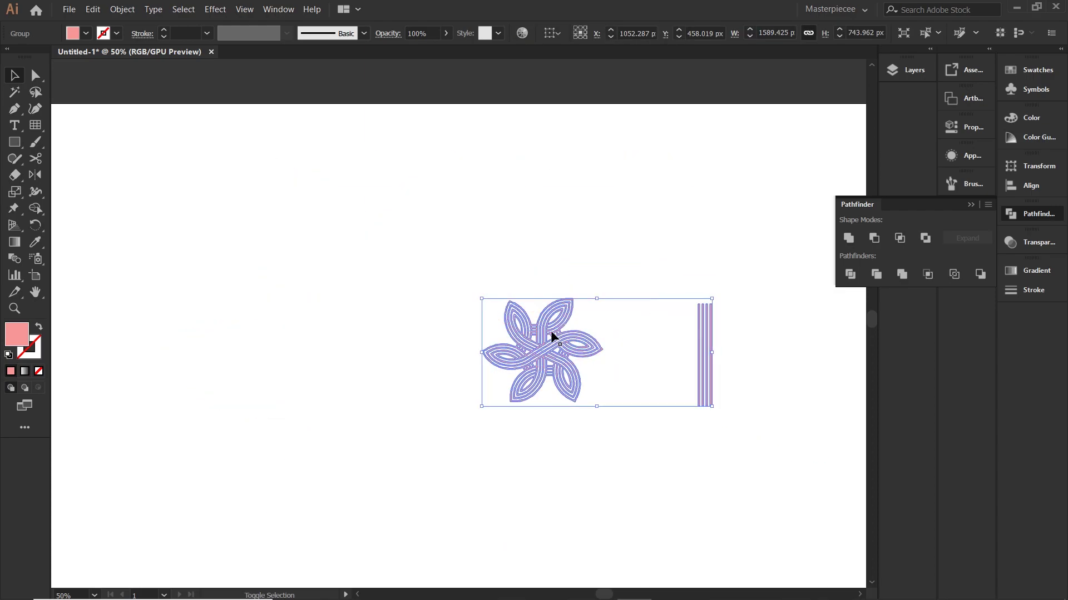
{"action": "left_click_drag", "start_coordinate": [558, 338], "coordinate": [755, 296]}
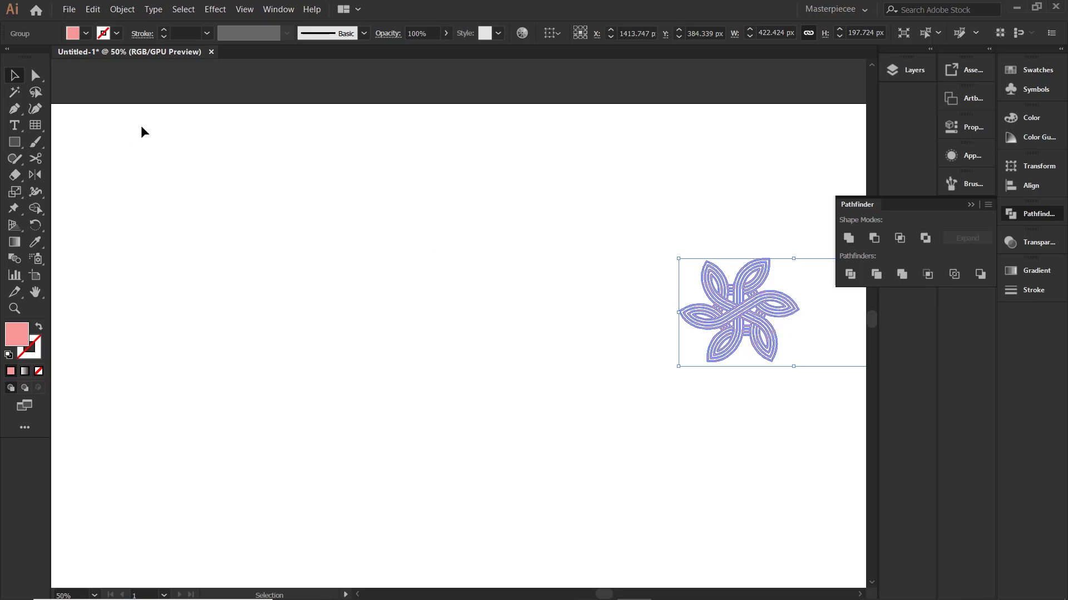
{"action": "left_click_drag", "start_coordinate": [465, 445], "coordinate": [654, 582]}
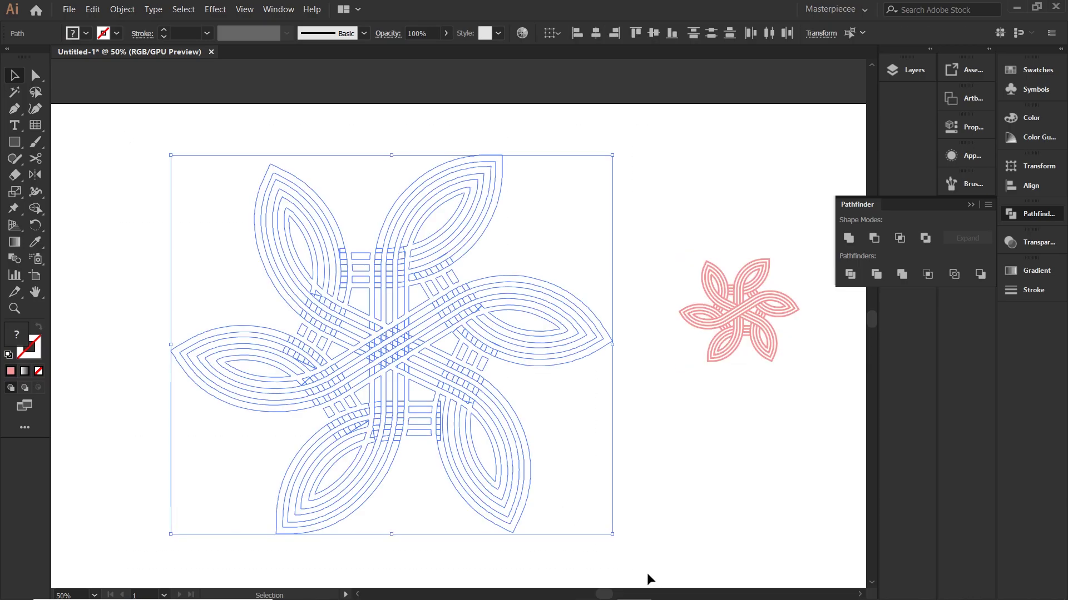
{"action": "key", "text": "Delete"}
Move the united artwork back toward the centre, ungroup it, and move the separate vertical stripes away from the flower
{"action": "left_click_drag", "start_coordinate": [728, 324], "coordinate": [374, 326]}
{"action": "right_click", "coordinate": [375, 325]}
{"action": "left_click", "coordinate": [439, 429]}
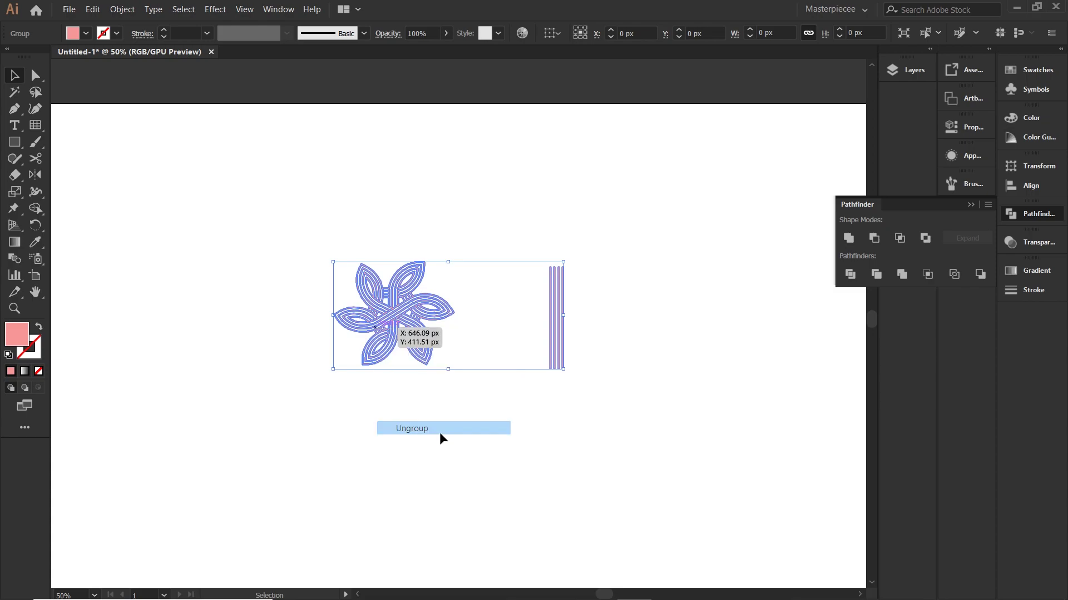
{"action": "left_click", "coordinate": [490, 463]}
{"action": "left_click", "coordinate": [553, 295]}
{"action": "left_click_drag", "start_coordinate": [524, 241], "coordinate": [608, 340]}
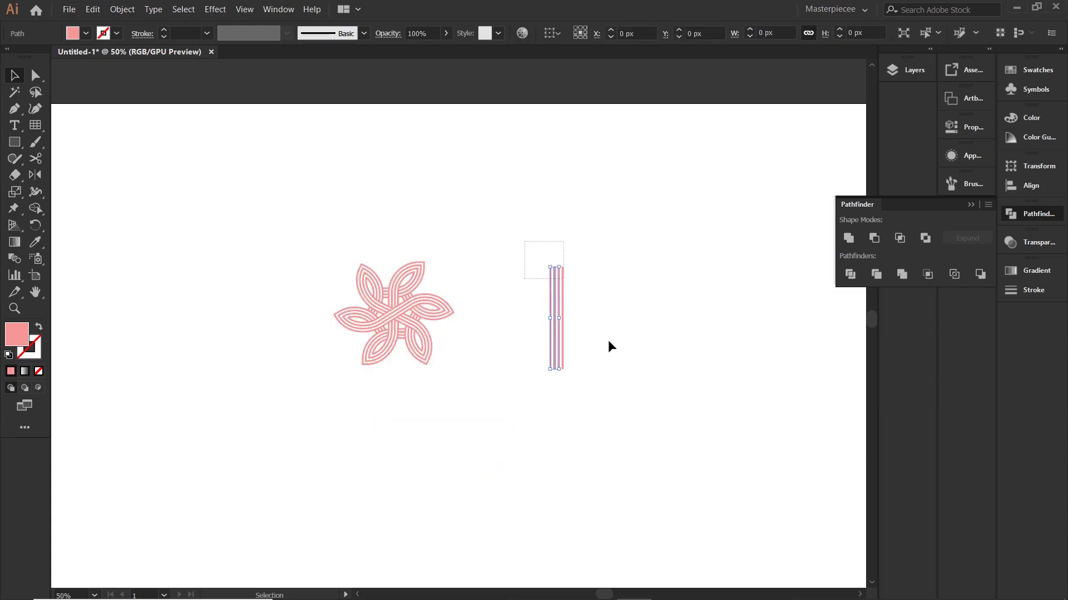
{"action": "left_click_drag", "start_coordinate": [556, 293], "coordinate": [183, 284]}
Enlarge the flower to about 681 × 583 px and delete the leftover vertical stripes
{"action": "left_click_drag", "start_coordinate": [243, 221], "coordinate": [520, 488]}
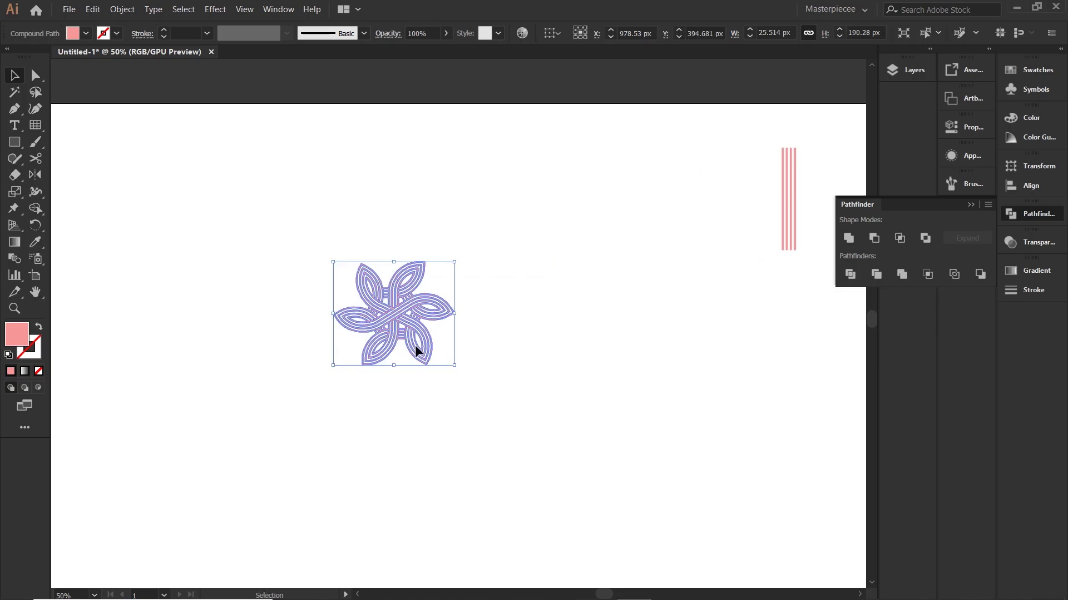
{"action": "left_click_drag", "start_coordinate": [455, 366], "coordinate": [633, 445]}
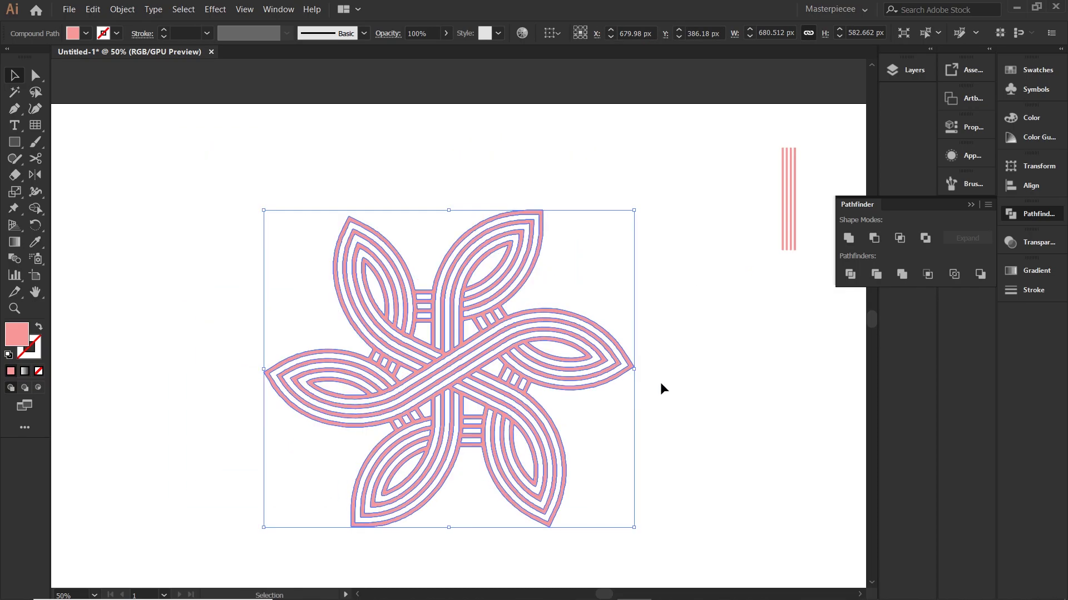
{"action": "left_click", "coordinate": [744, 405]}
{"action": "key", "text": "ctrl+minus"}
{"action": "left_click", "coordinate": [614, 236]}
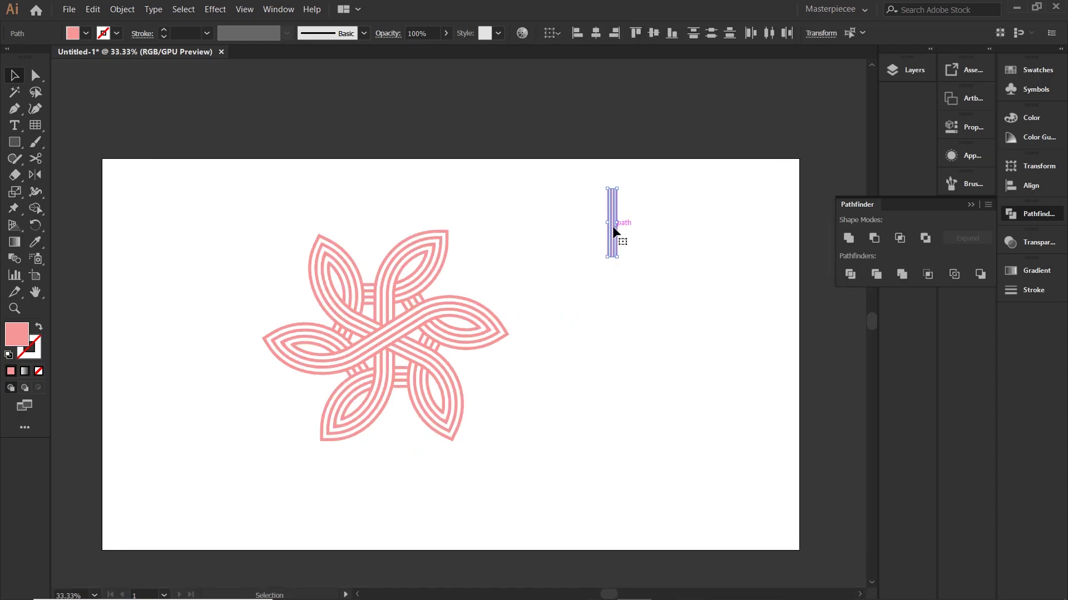
{"action": "key", "text": "Delete"}
Align the flower to the artboard's horizontal and vertical centre
{"action": "key", "text": "ctrl+a"}
{"action": "left_click", "coordinate": [551, 39]}
{"action": "left_click", "coordinate": [589, 79]}
{"action": "left_click", "coordinate": [596, 33]}
{"action": "left_click", "coordinate": [657, 33]}
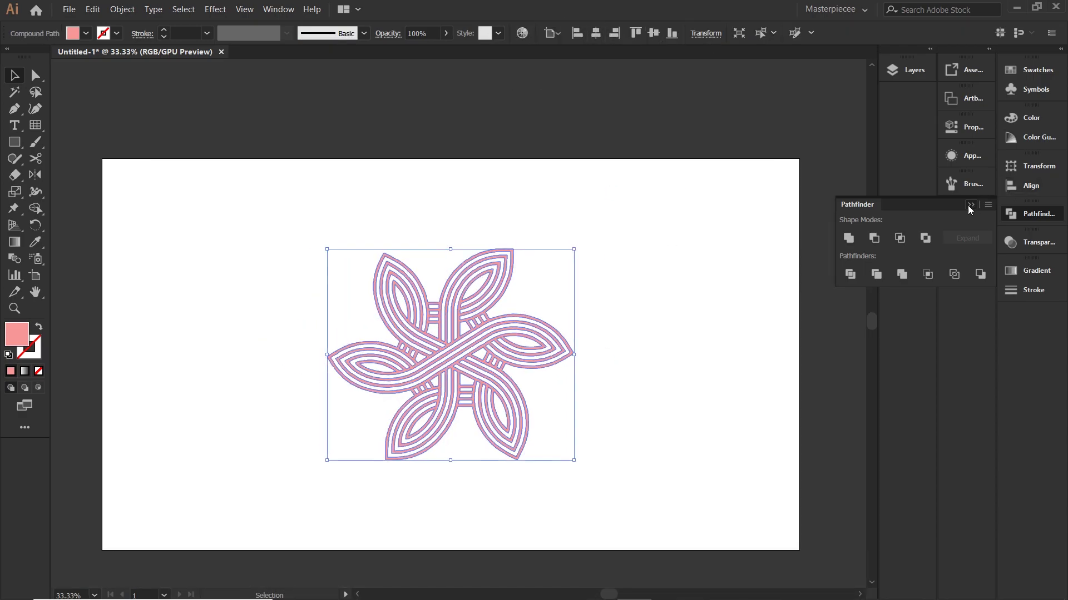
{"action": "left_click", "coordinate": [970, 205]}
{"action": "left_click", "coordinate": [701, 222]}
Draw a background rectangle covering the whole artboard
{"action": "left_click", "coordinate": [15, 142]}
{"action": "left_click_drag", "start_coordinate": [102, 159], "coordinate": [799, 551]}
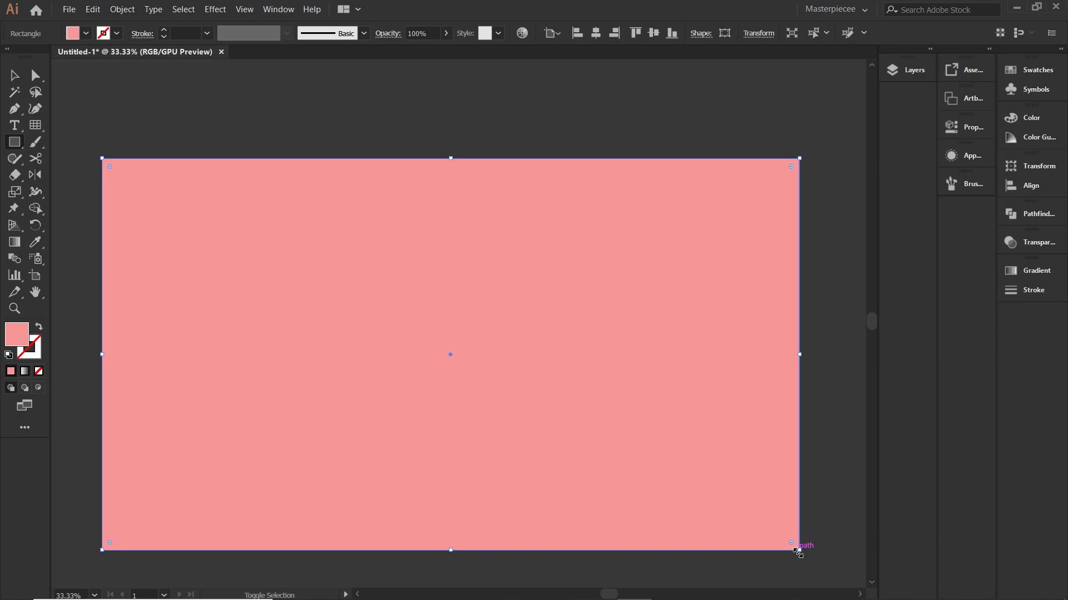
{"action": "key", "text": "v"}
{"action": "left_click", "coordinate": [725, 262]}
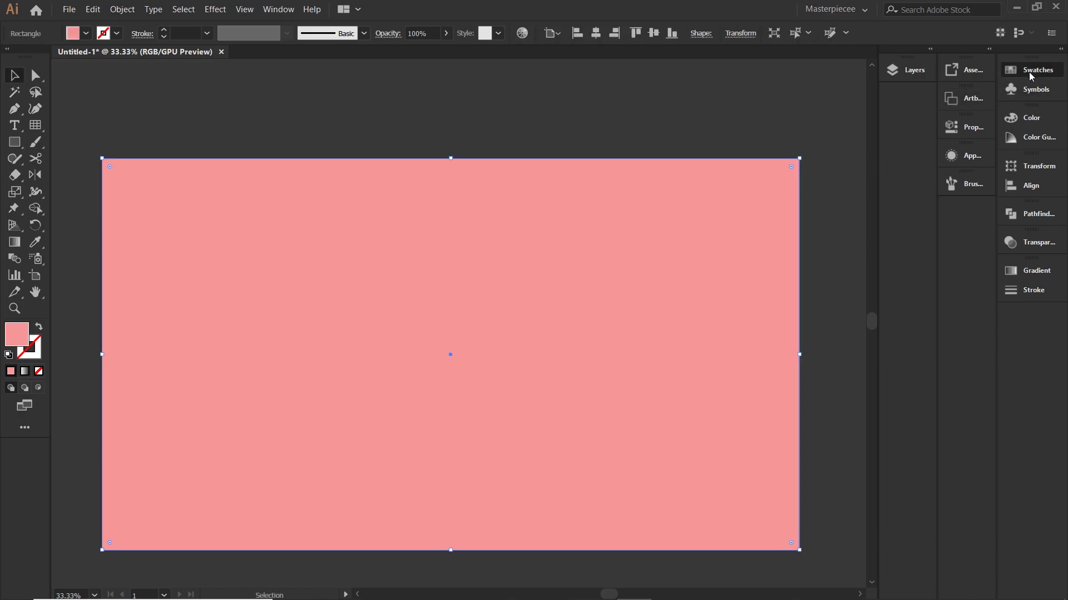
Fill the background rectangle with a dark purple and send it behind the flower
{"action": "double_click", "coordinate": [17, 335]}
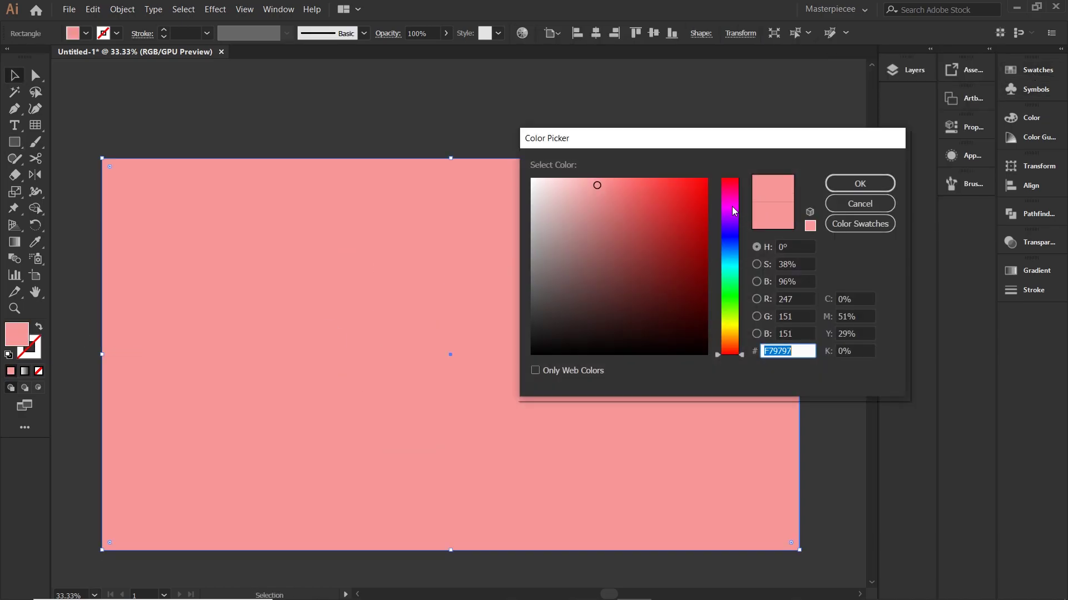
{"action": "left_click", "coordinate": [732, 217]}
{"action": "left_click_drag", "start_coordinate": [667, 273], "coordinate": [672, 301]}
{"action": "key", "text": "Return"}
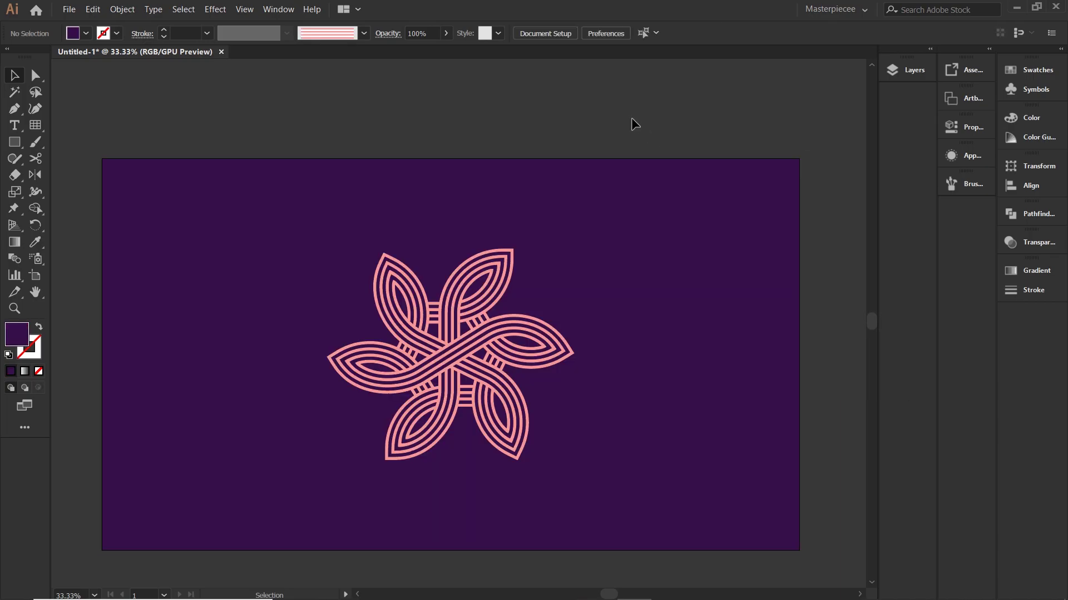
Apply a linear gradient fill to the flower with pink stops at both ends
{"action": "left_click", "coordinate": [486, 323]}
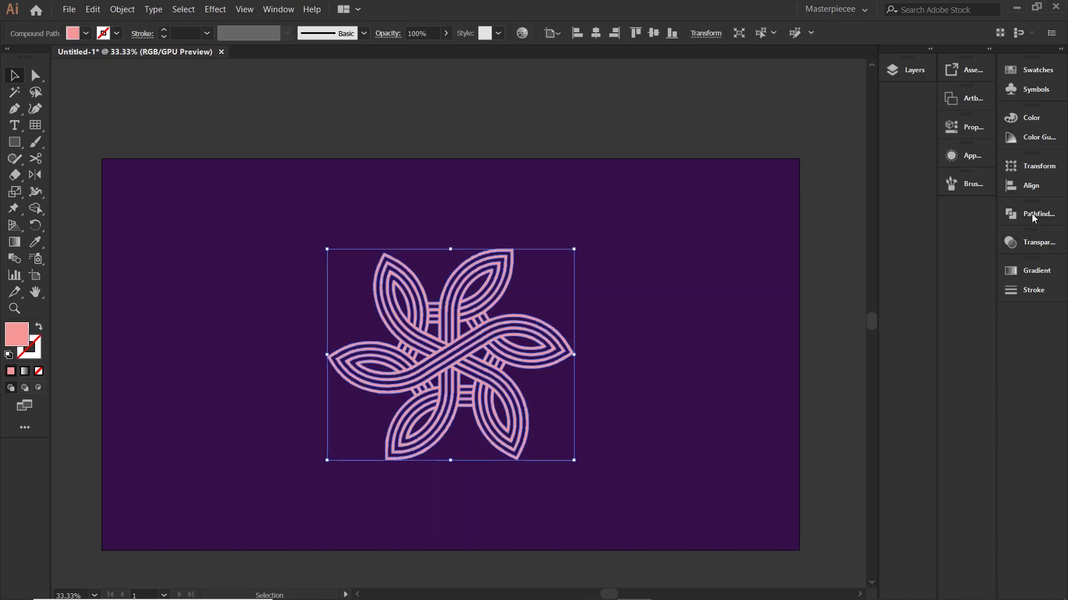
{"action": "left_click", "coordinate": [1029, 275]}
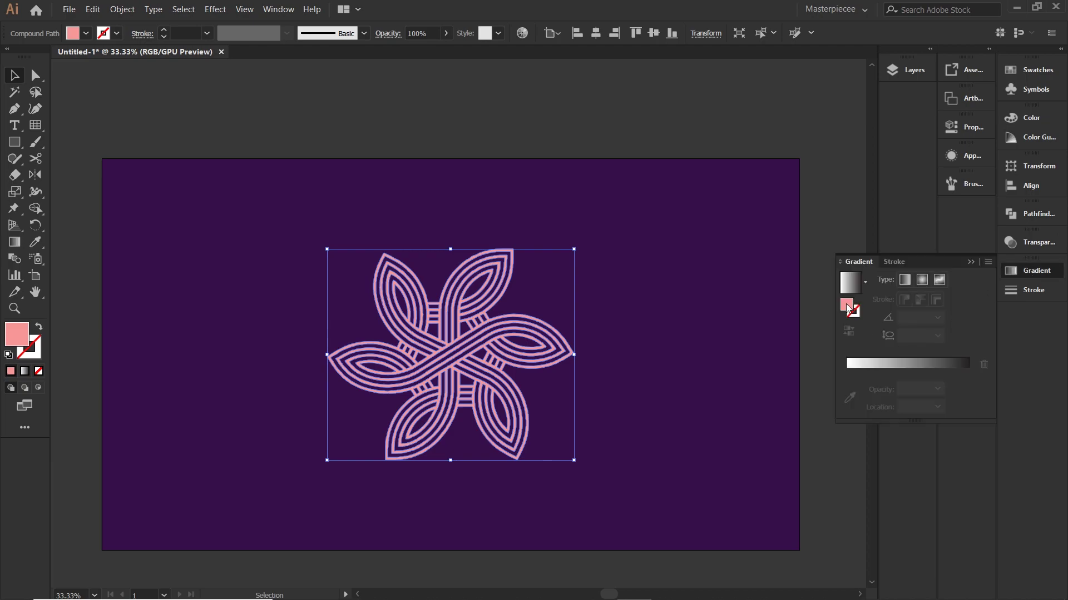
{"action": "left_click", "coordinate": [872, 365]}
{"action": "left_click_drag", "start_coordinate": [968, 389], "coordinate": [958, 418]}
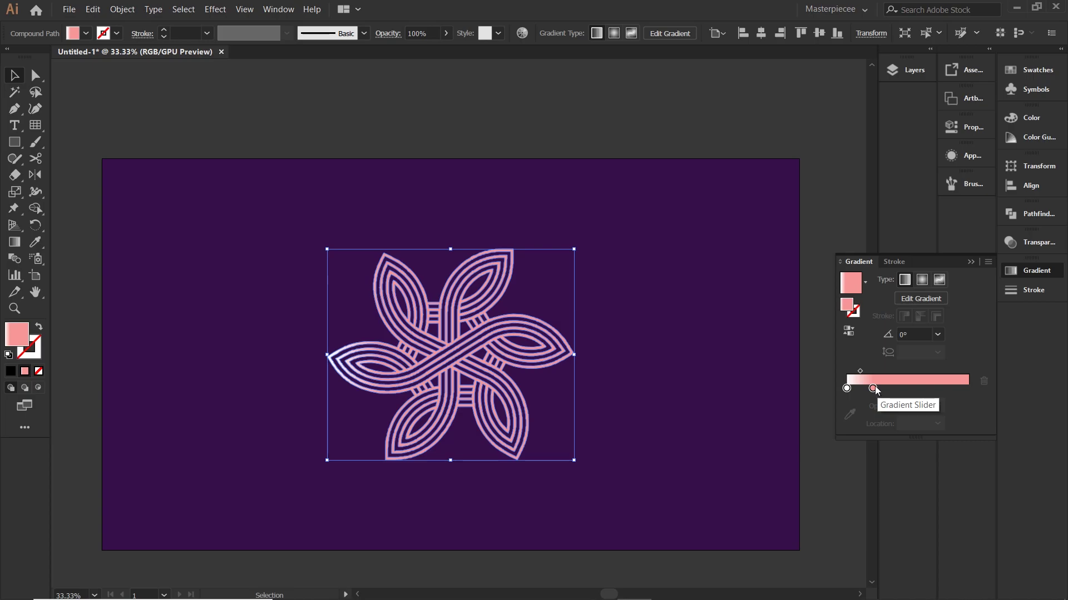
{"action": "left_click_drag", "start_coordinate": [874, 388], "coordinate": [823, 396]}
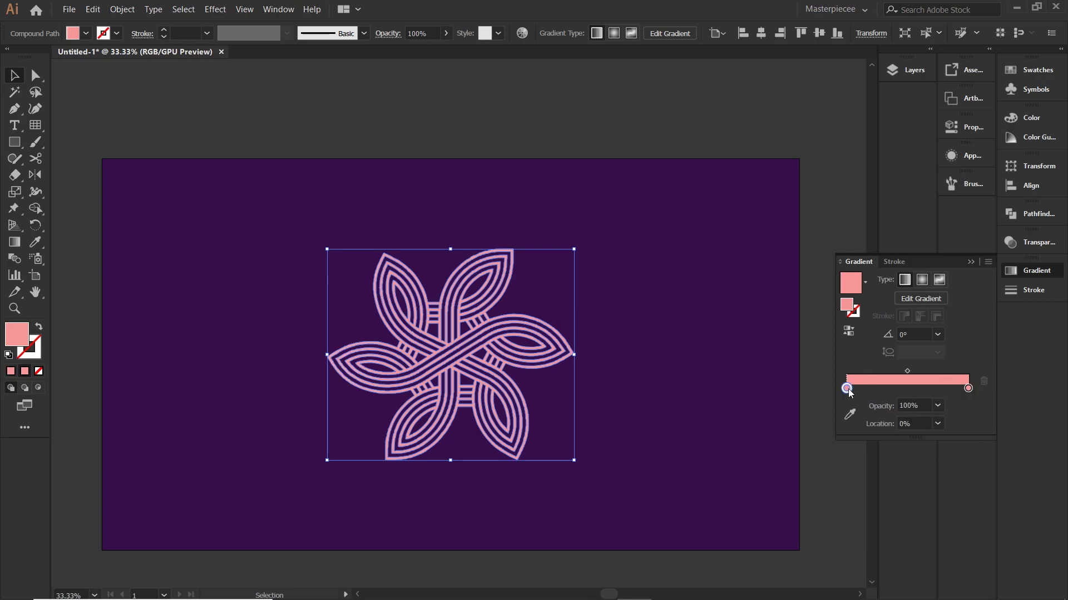
Change the flower gradient's starting stop to the peach colour F7C597 by setting its green value to 197
{"action": "double_click", "coordinate": [847, 388]}
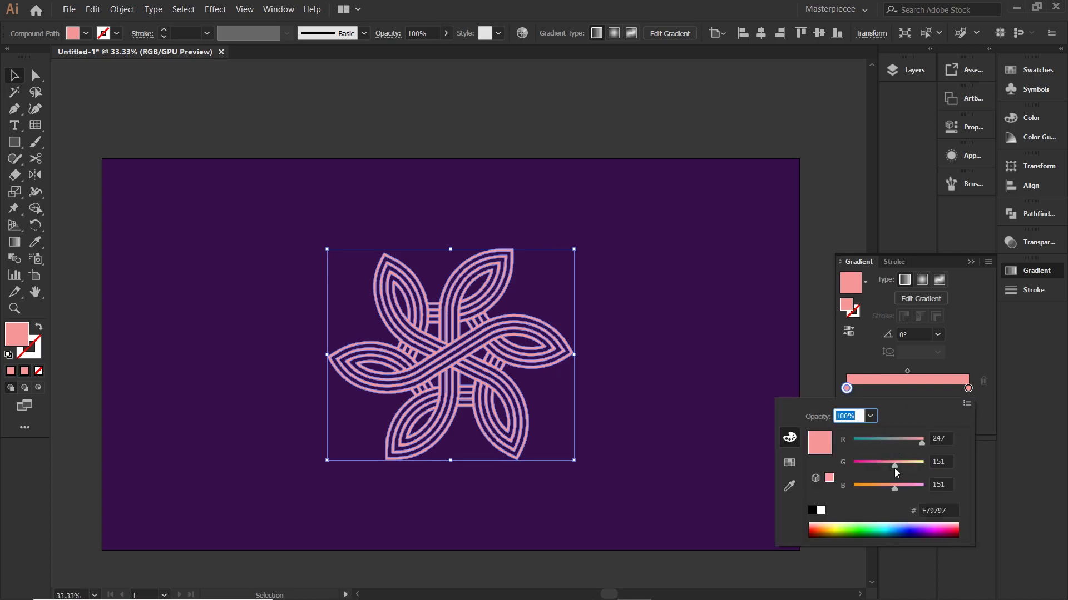
{"action": "left_click_drag", "start_coordinate": [894, 467], "coordinate": [906, 464]}
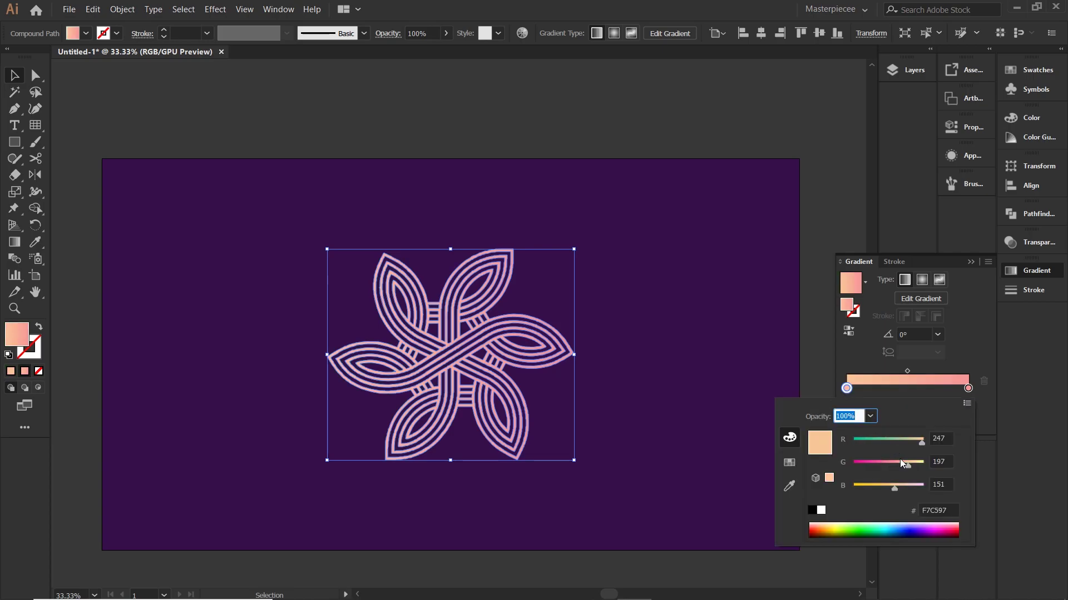
{"action": "left_click", "coordinate": [683, 298]}
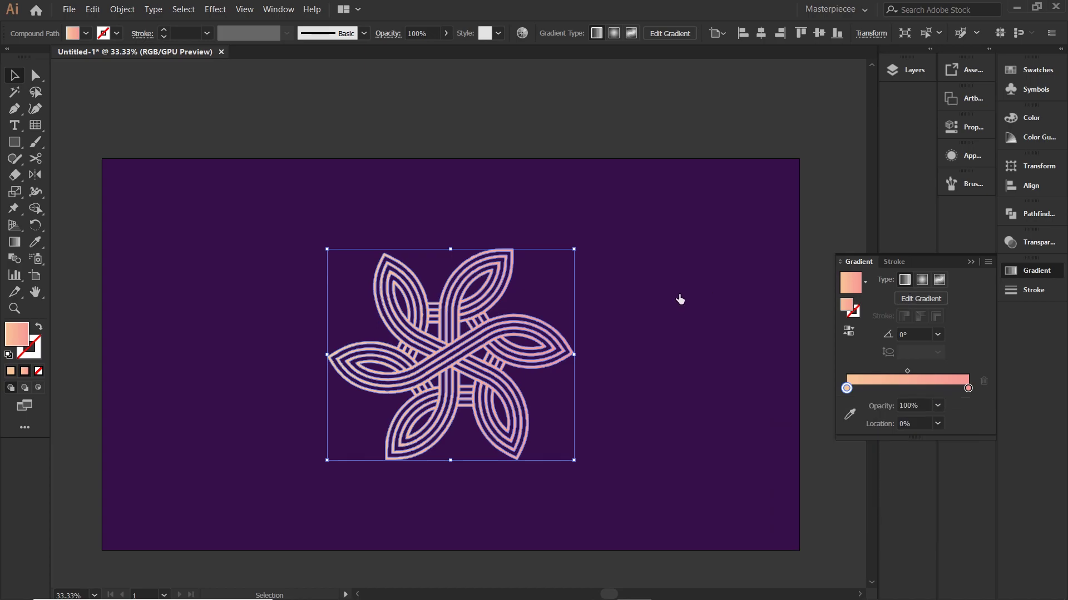
{"action": "left_click", "coordinate": [674, 306]}
{"action": "left_click", "coordinate": [493, 115]}
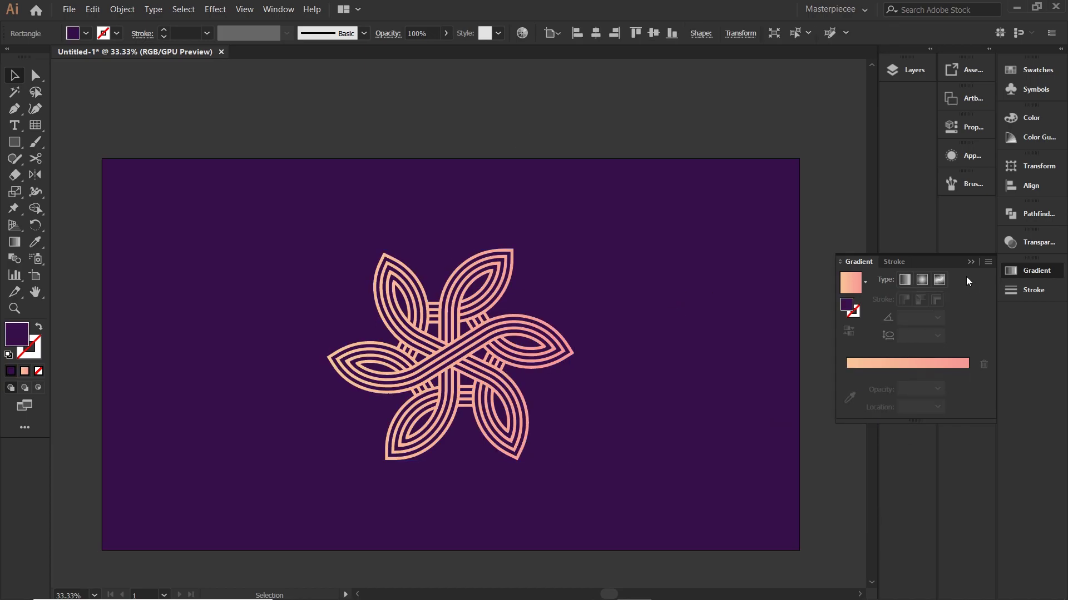
{"action": "left_click", "coordinate": [970, 262]}
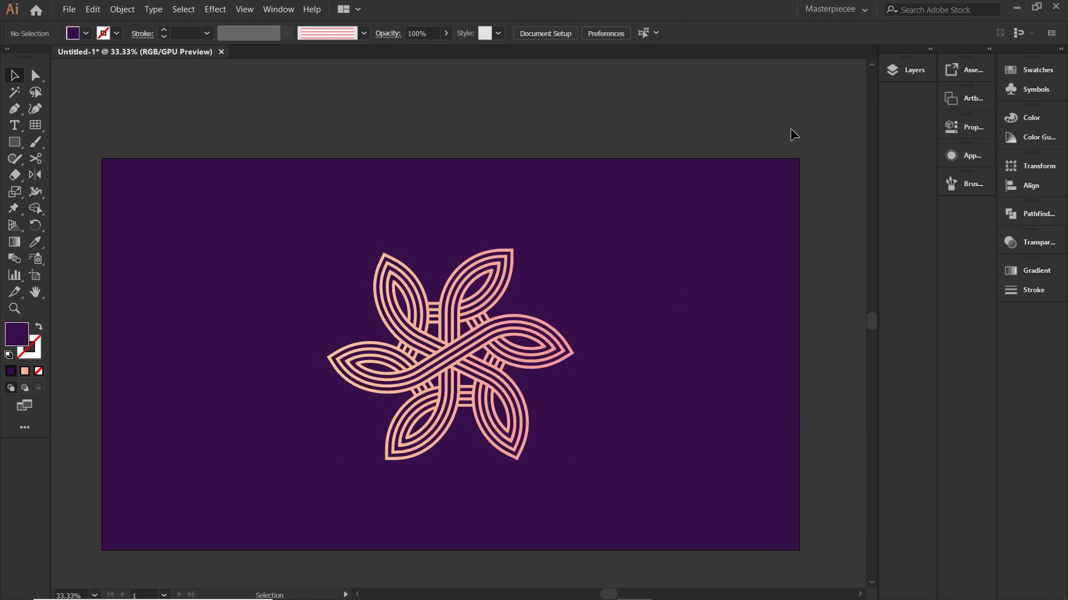
{"action": "key", "text": "ctrl+0"}
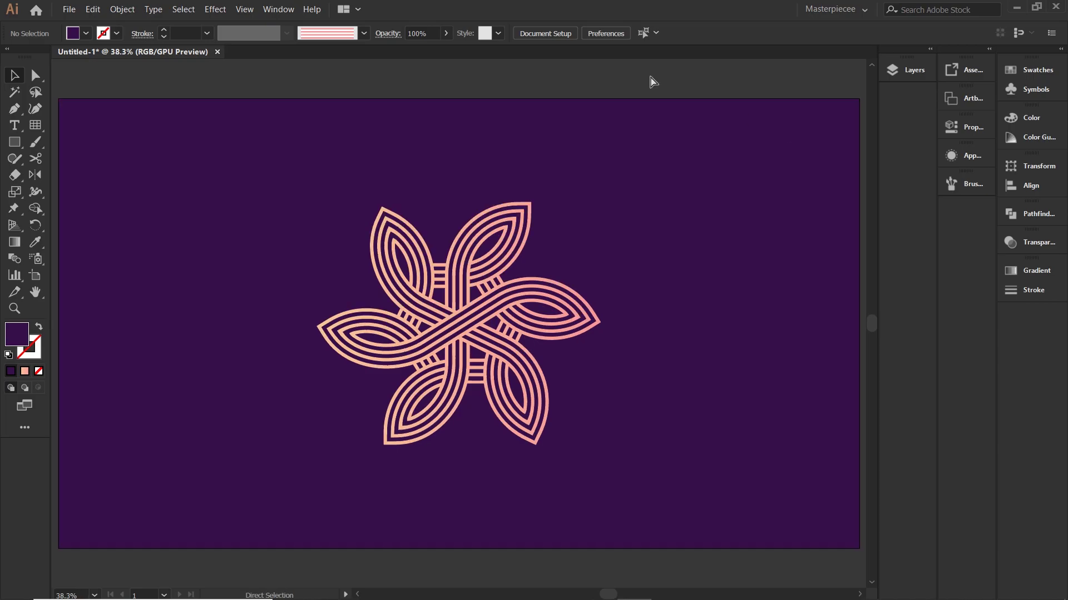
{"action": "key", "text": "ctrl+plus"}
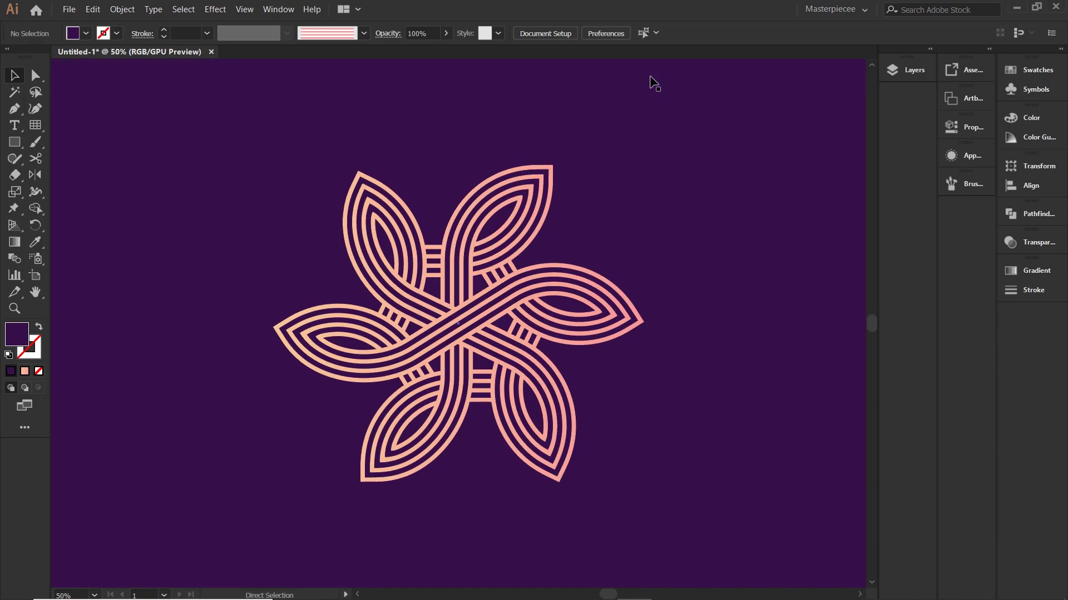
{"action": "left_click", "coordinate": [769, 176]}
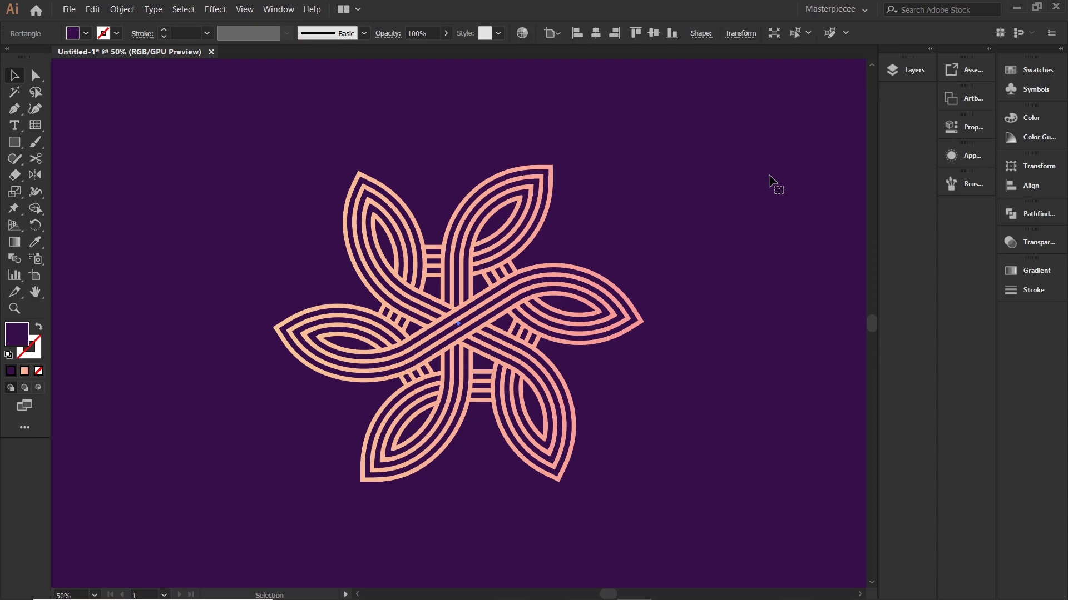